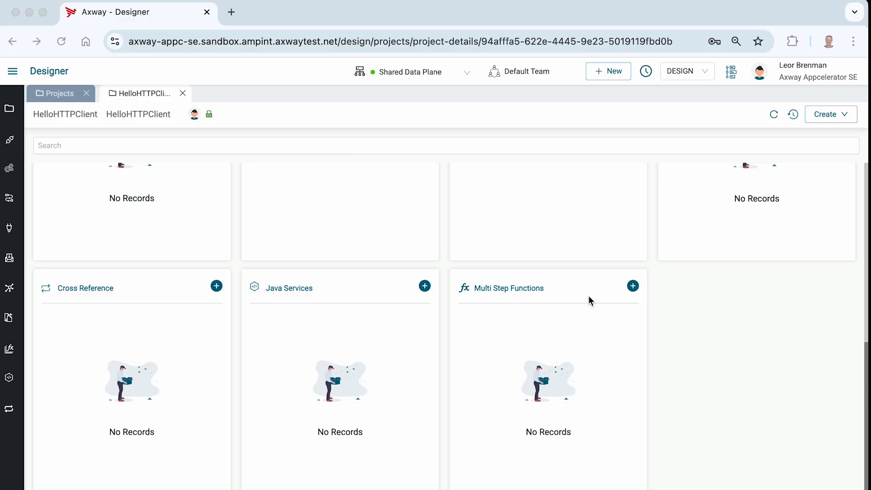
Step: Create a multi-step function with artifact name and description "Percent" in the HelloHTTPClient project
scroll(426, 188, up, 8)
scroll(426, 188, down, 8)
click(633, 287)
click(634, 287)
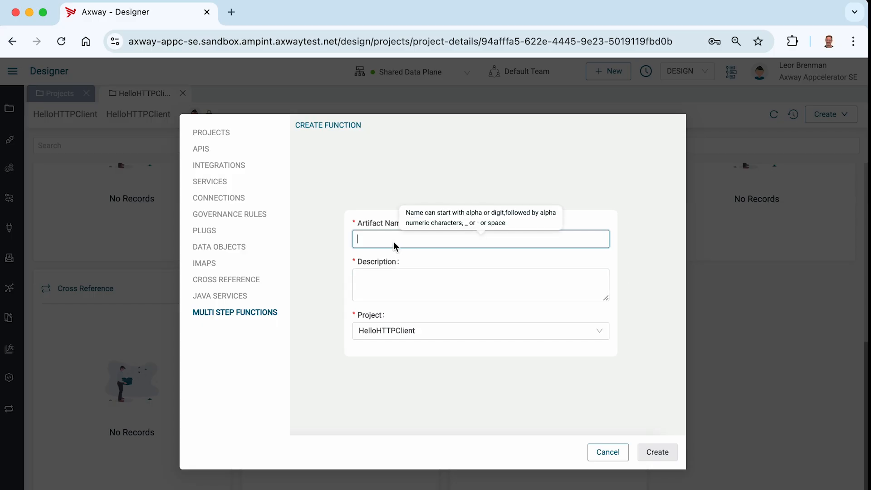
text(Percent)
key(super+a)
key(super+c)
key(Tab)
key(super+v)
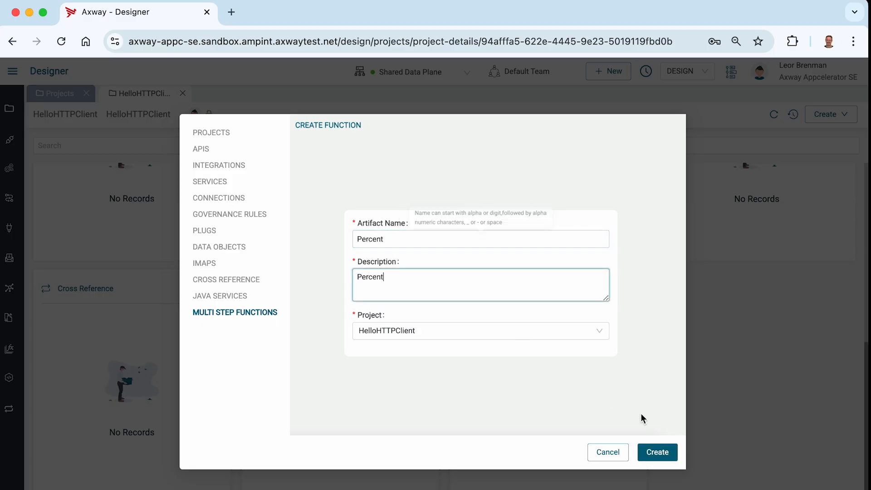
click(665, 453)
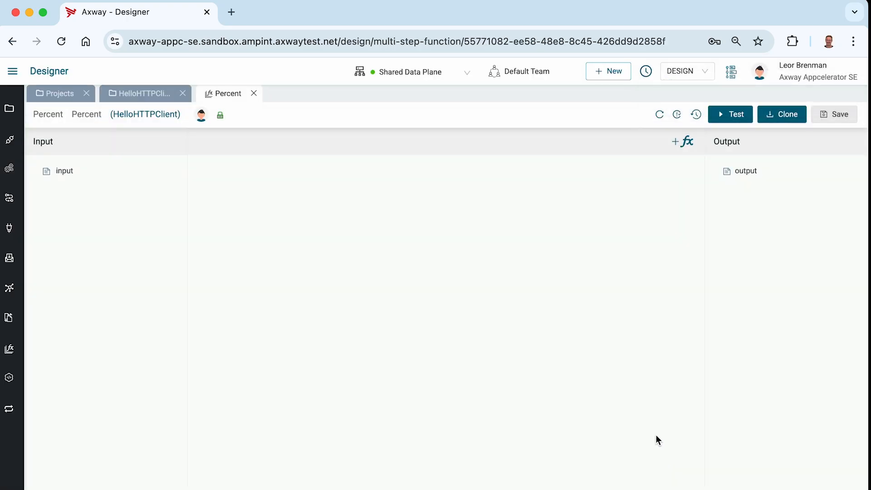
Step: Add a Number variable named "a" inside the function's input document
right_click(65, 172)
mouse_move(83, 219)
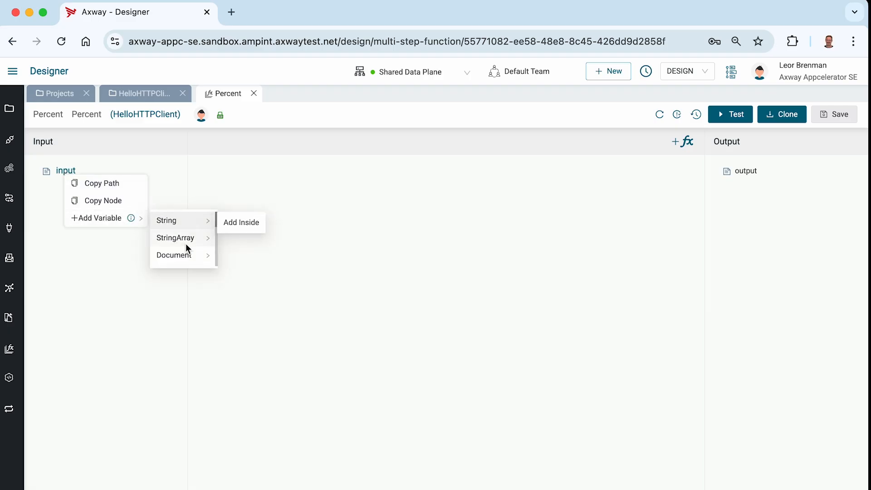
scroll(186, 247, down, 2)
mouse_move(185, 244)
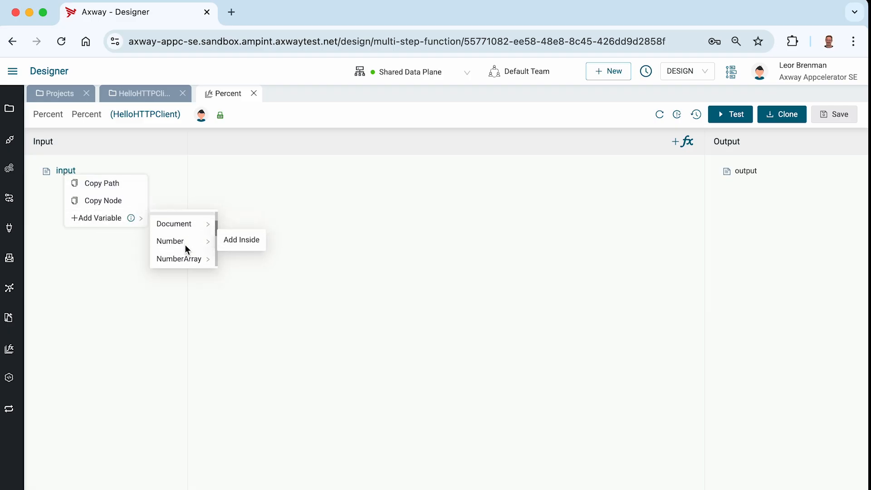
click(240, 237)
text(a)
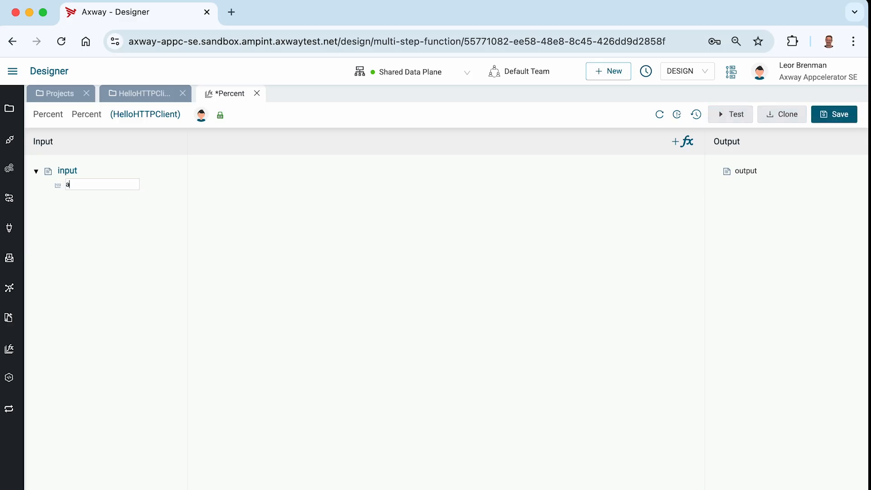
key(Return)
Step: Add a second Number variable named "b" after "a" in the function's input
right_click(67, 186)
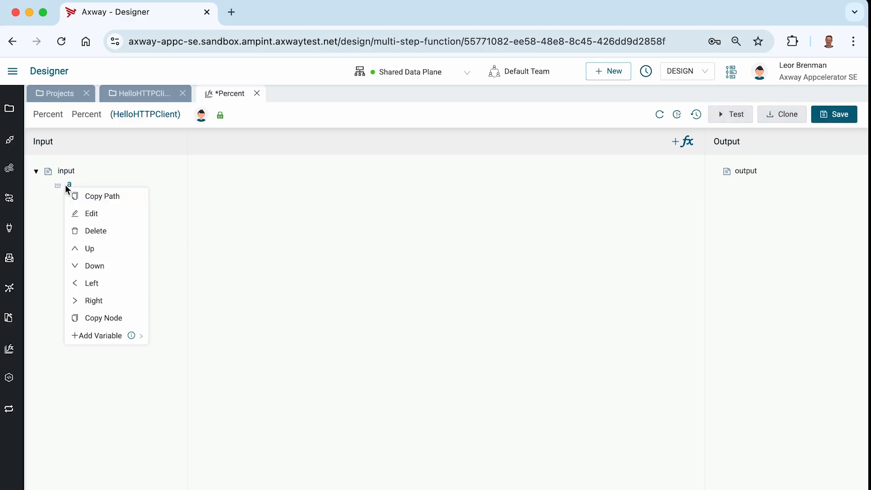
mouse_move(115, 341)
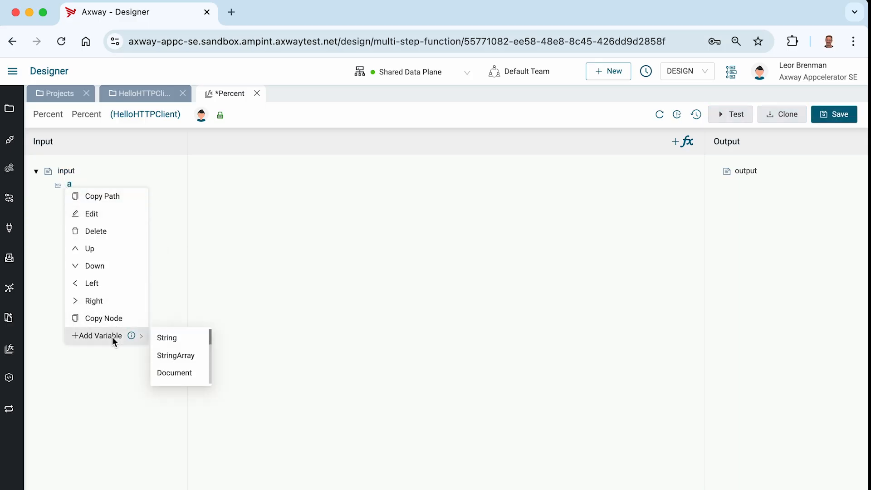
scroll(169, 358, down, 2)
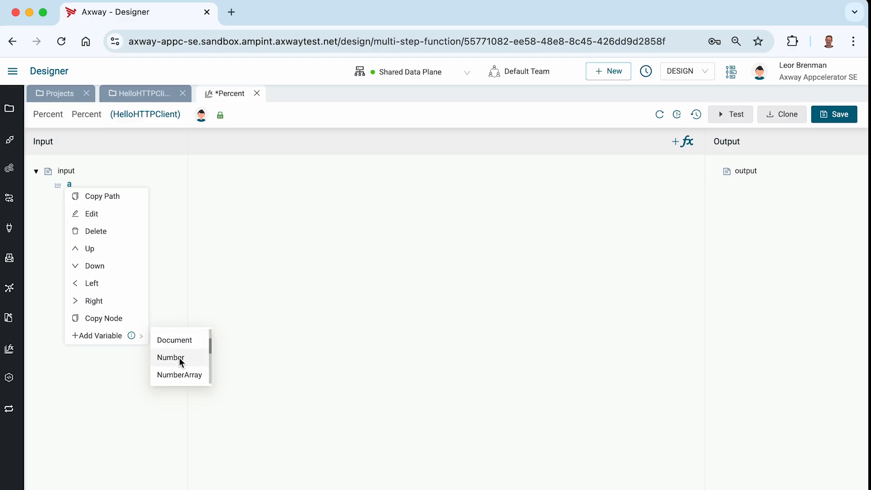
click(171, 357)
text(b)
key(Return)
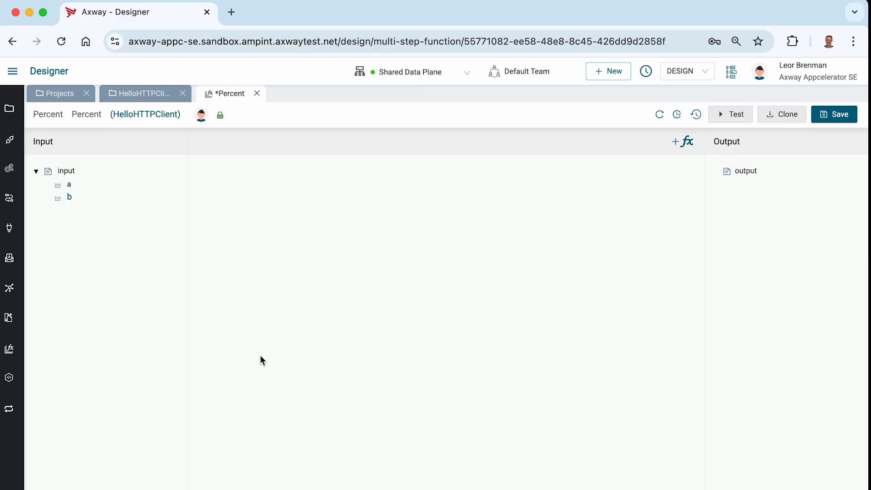
Step: Add a Number variable named "c" inside the function's output document
right_click(738, 177)
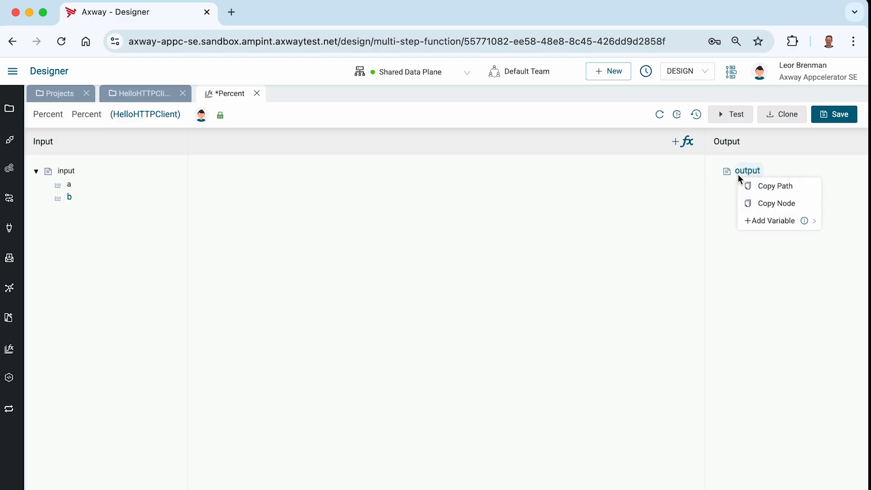
mouse_move(756, 220)
scroll(721, 228, down, 2)
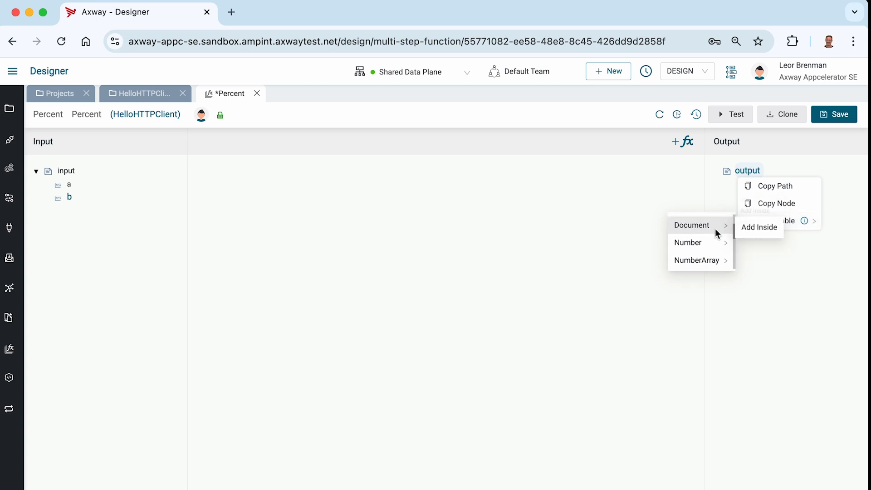
mouse_move(712, 245)
click(758, 245)
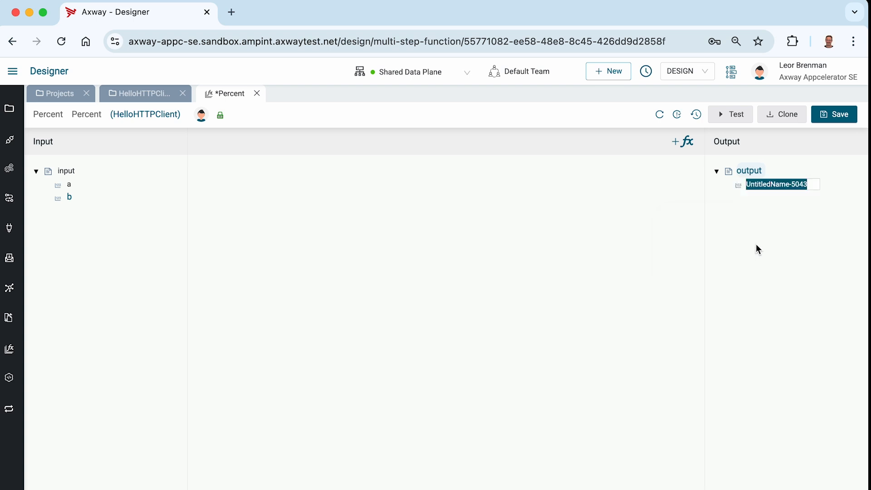
text(c)
click(595, 260)
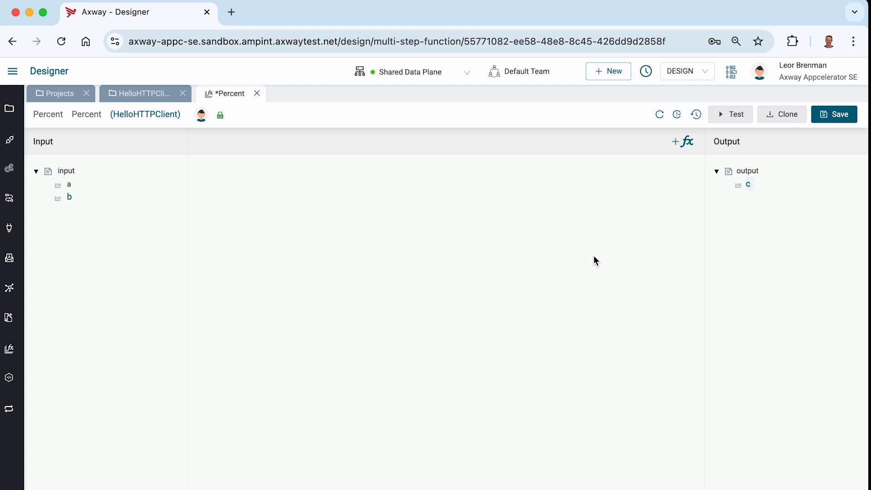
Step: Search the functions for "divi" and add DivideFloats to the empty function flow
click(675, 142)
click(421, 124)
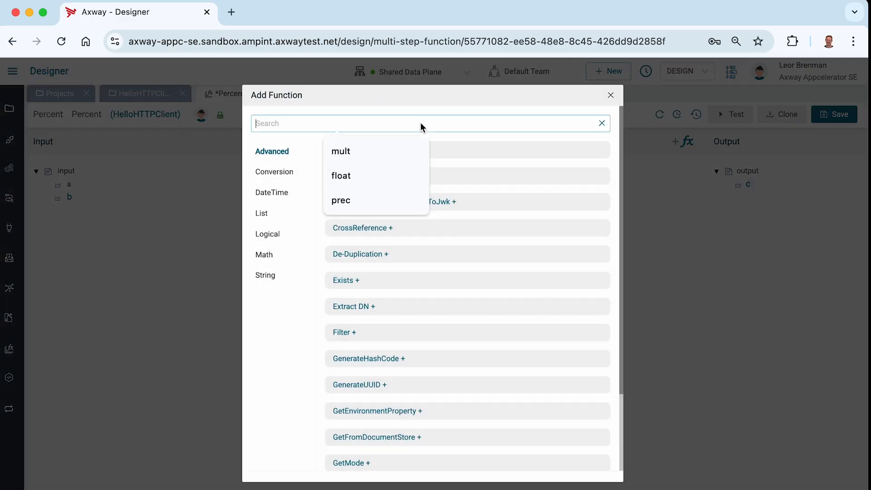
text(divi)
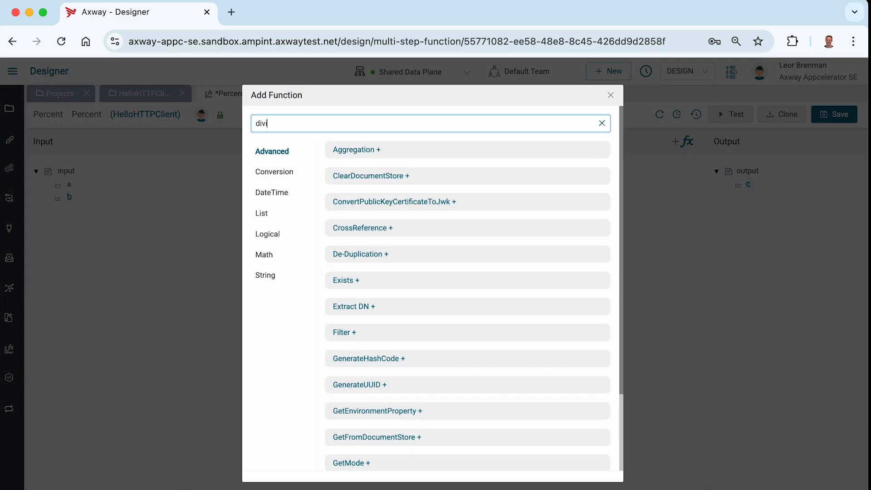
click(365, 151)
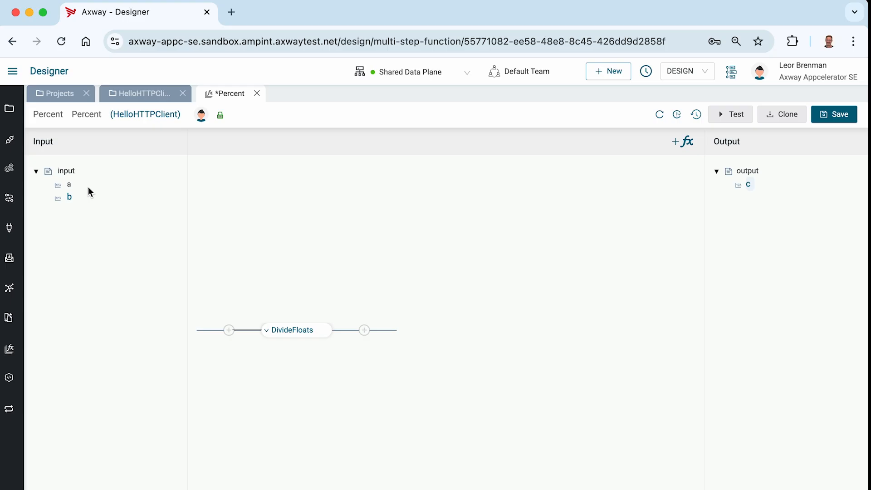
Step: Expand DivideFloats and map input variable a to num1 and b to num2
click(266, 331)
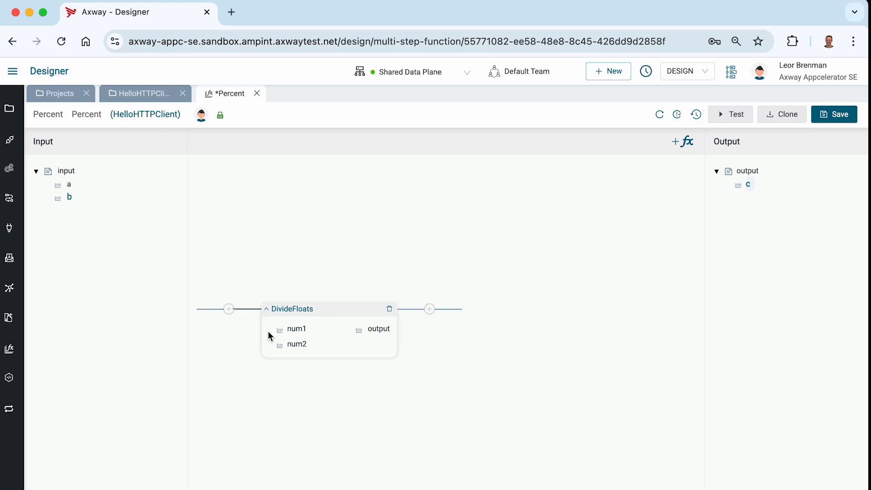
click(303, 334)
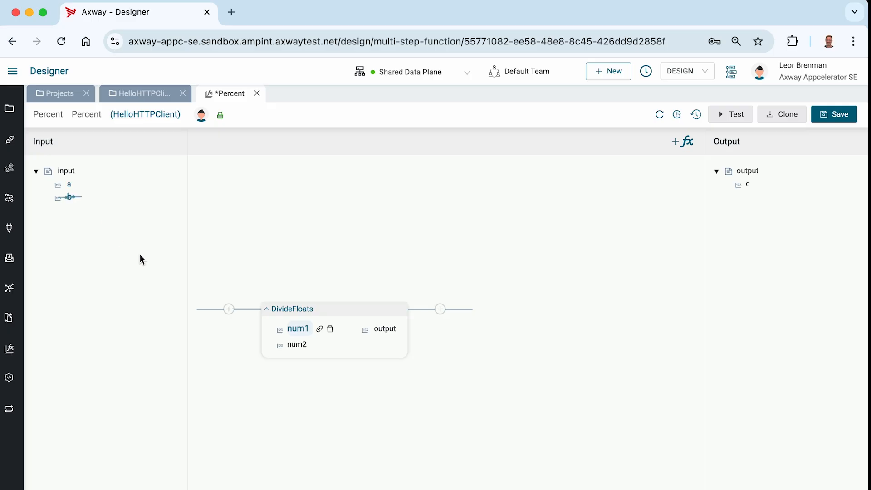
drag(299, 343, 299, 344)
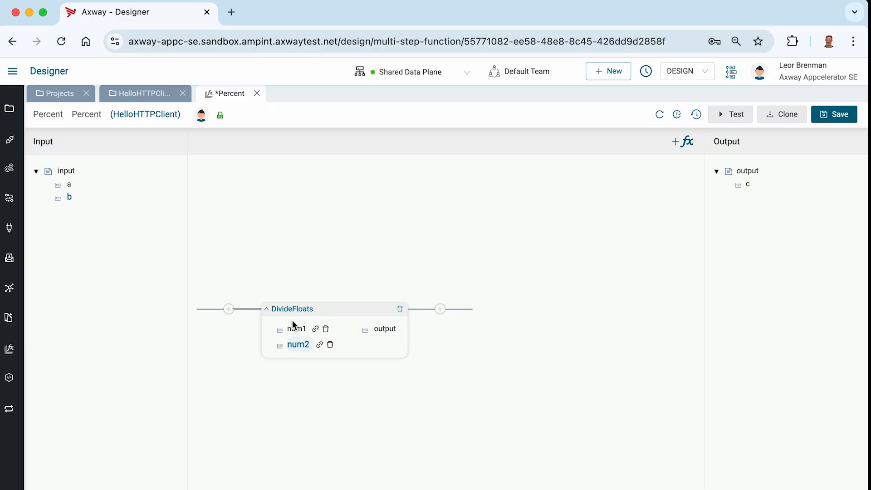
mouse_move(316, 330)
mouse_move(320, 347)
Step: Search the functions for "mu" and add MultiplyFloats to the flow after DivideFloats
click(440, 310)
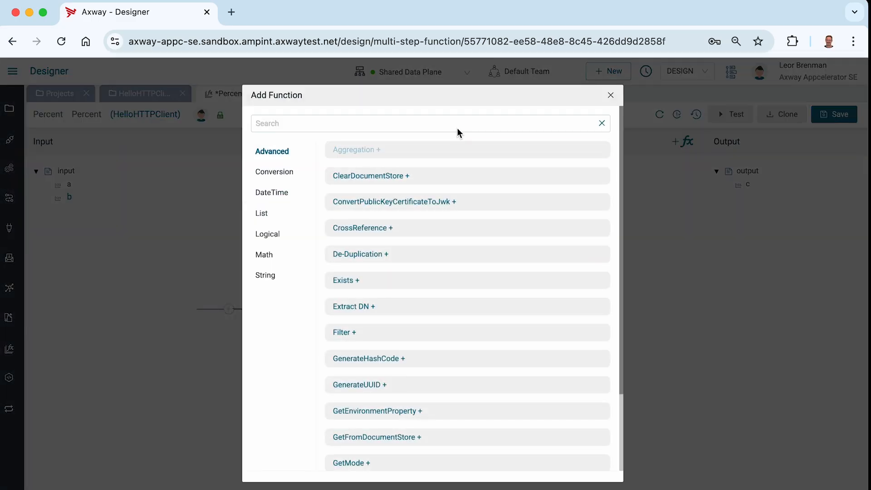
click(452, 128)
text(mu)
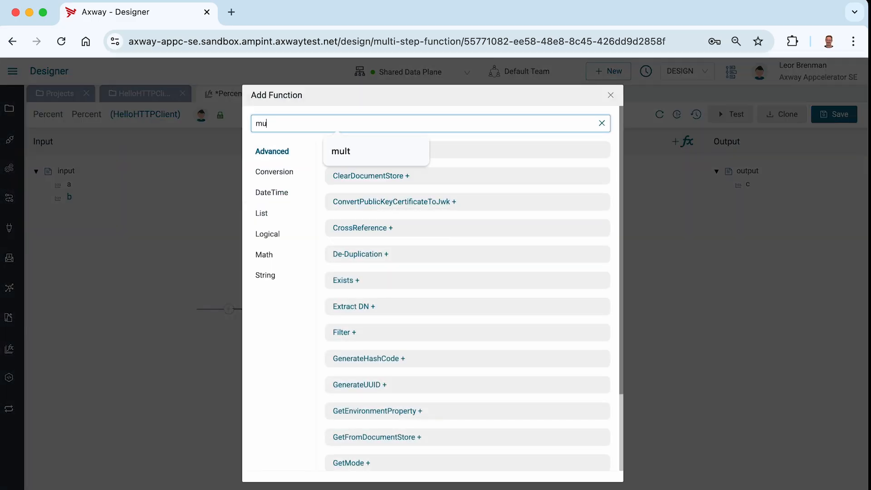
click(477, 155)
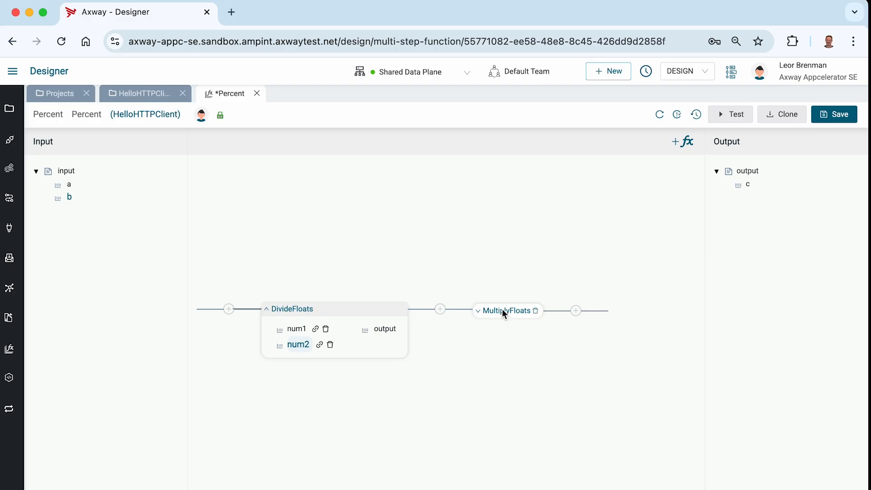
Step: Map the DivideFloats output to num1 of MultiplyFloats and set its num2 to the fixed value 100
click(479, 311)
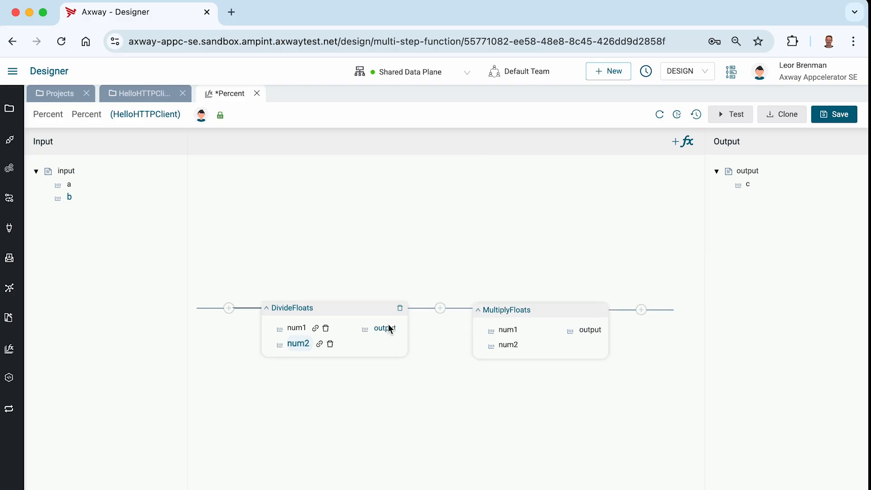
drag(389, 329, 512, 329)
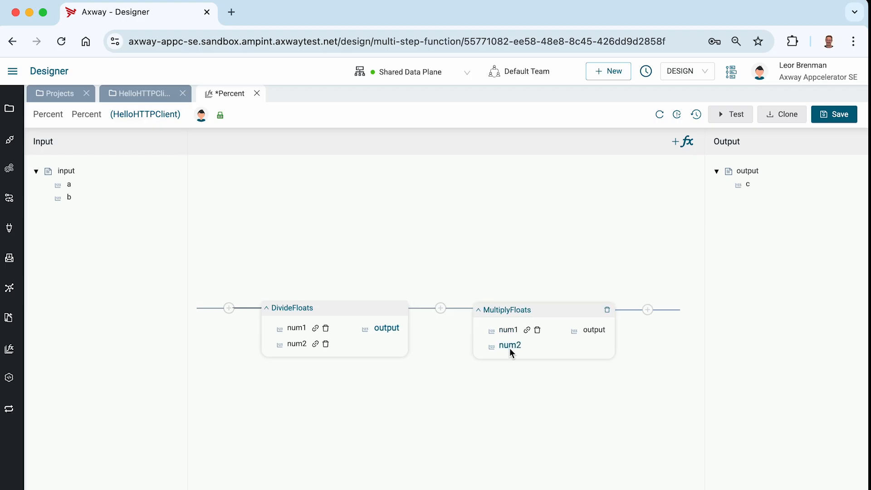
click(501, 345)
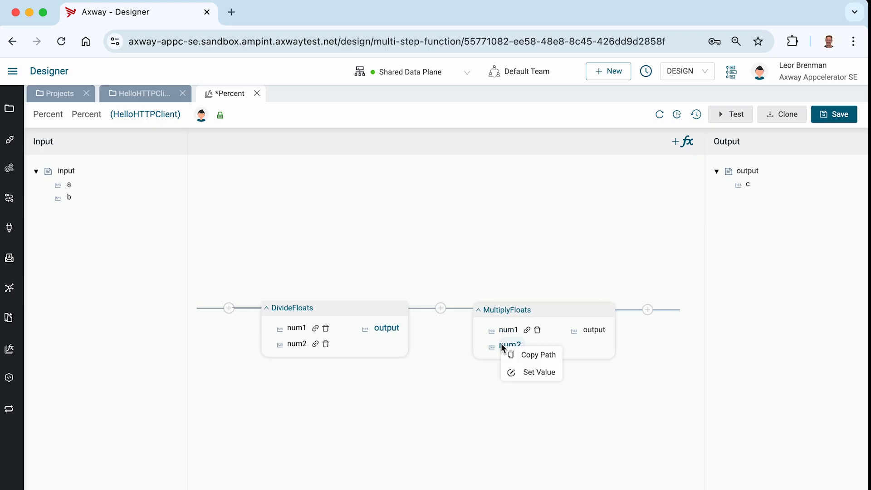
click(521, 371)
click(109, 398)
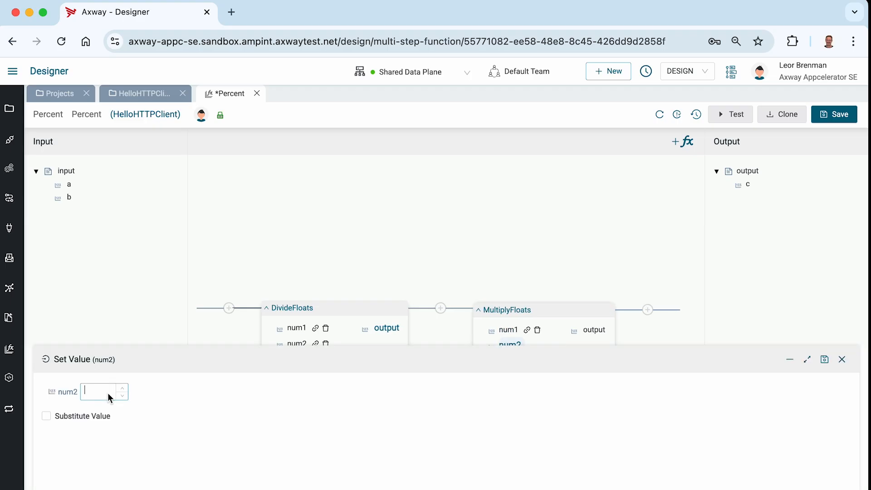
text(100)
click(825, 360)
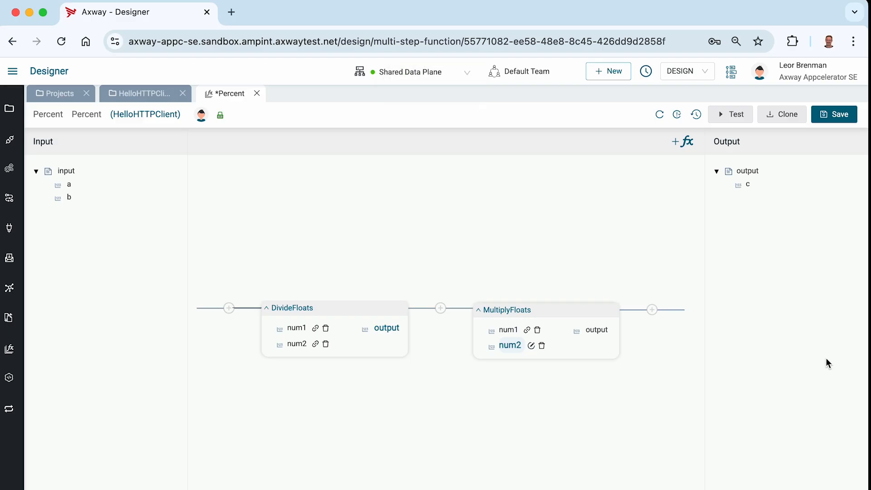
Step: Search the functions for "preci" and add DecimalPrecision to the flow after MultiplyFloats
click(653, 310)
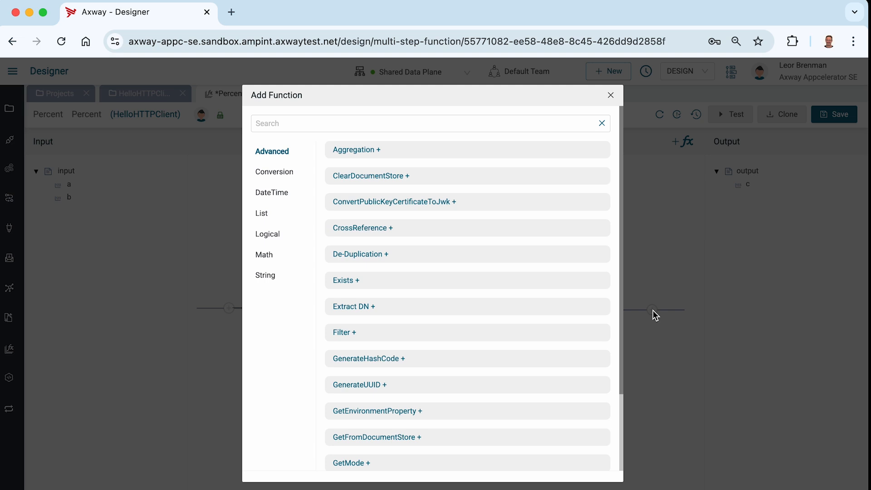
click(391, 123)
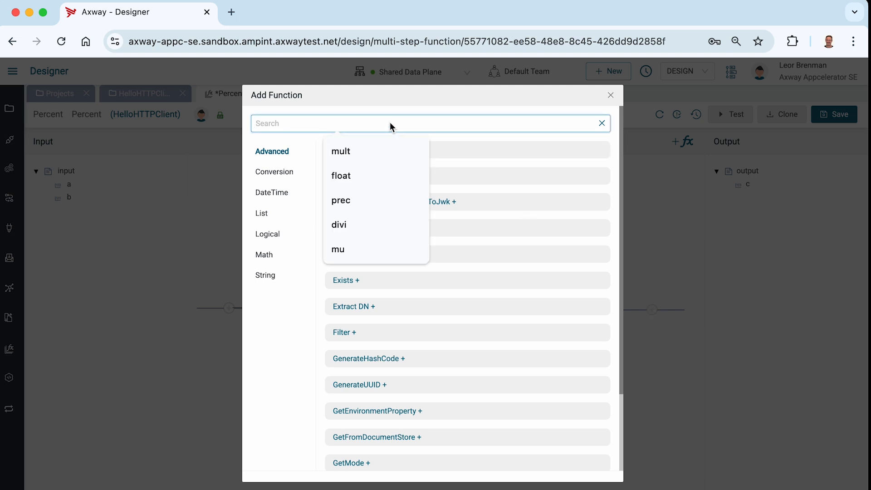
text(preci)
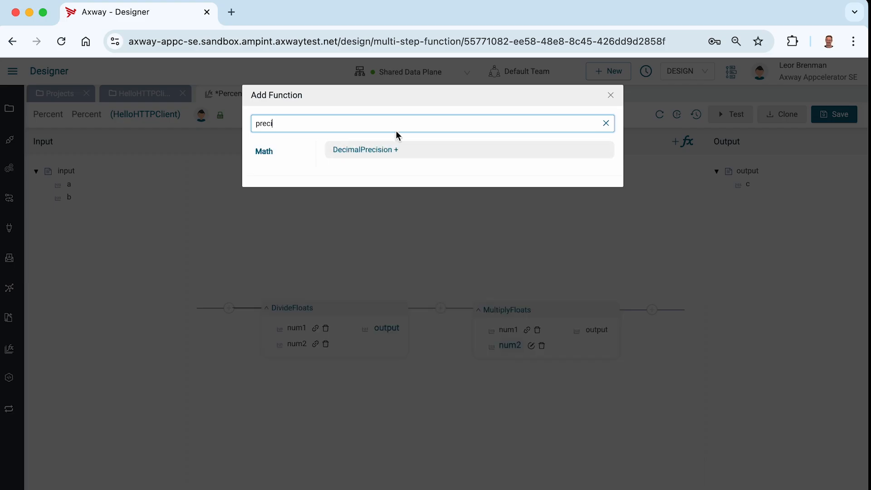
click(373, 154)
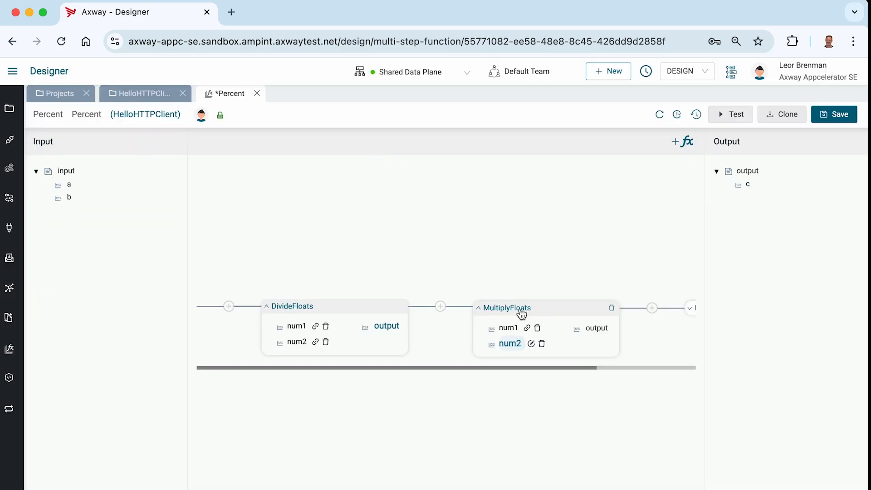
Step: Expand DecimalPrecision and map the MultiplyFloats output to its decimal input
scroll(548, 335, right, 3)
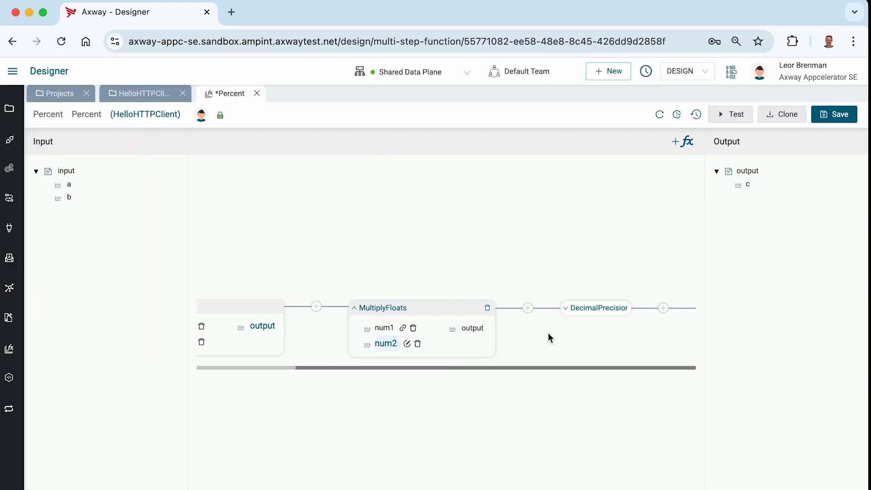
click(565, 307)
drag(483, 332, 598, 328)
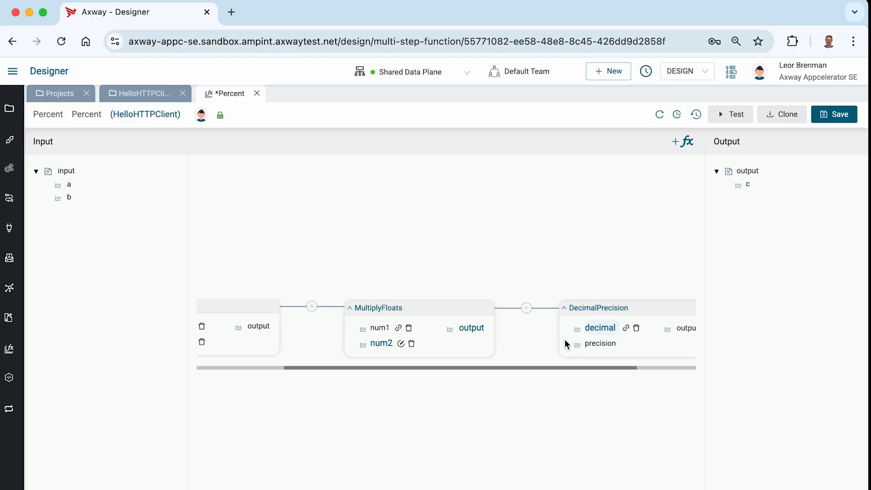
Step: Set the precision input of DecimalPrecision to the fixed value 2 and save that value
click(596, 346)
click(614, 373)
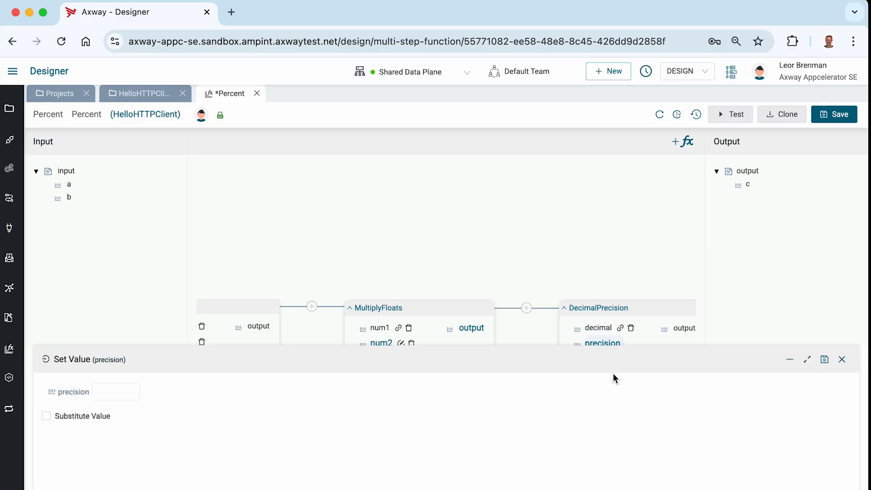
click(122, 394)
text(2)
click(824, 360)
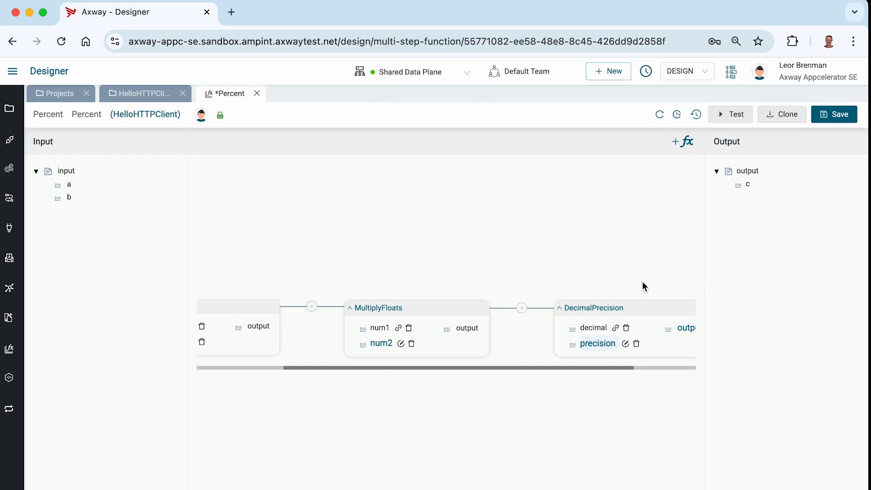
Step: Map the DecimalPrecision output to output field c and save the Percent function
scroll(639, 308, right, 3)
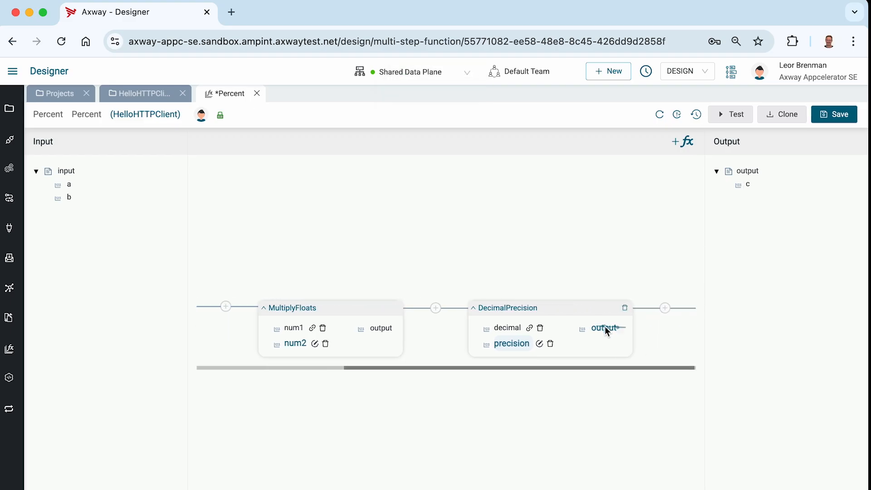
drag(748, 185, 750, 184)
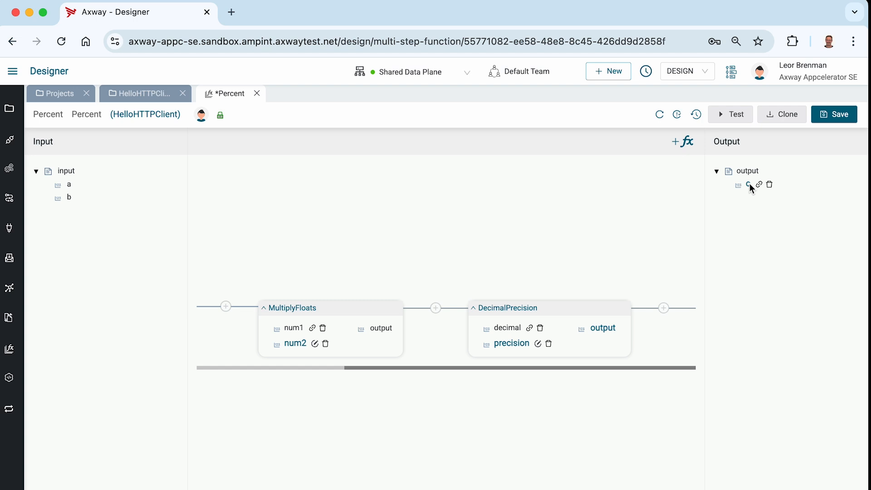
click(845, 111)
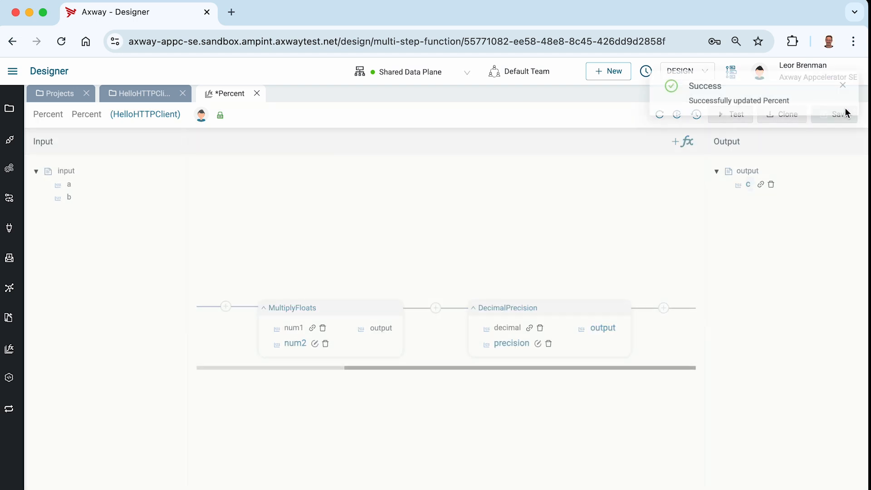
click(842, 85)
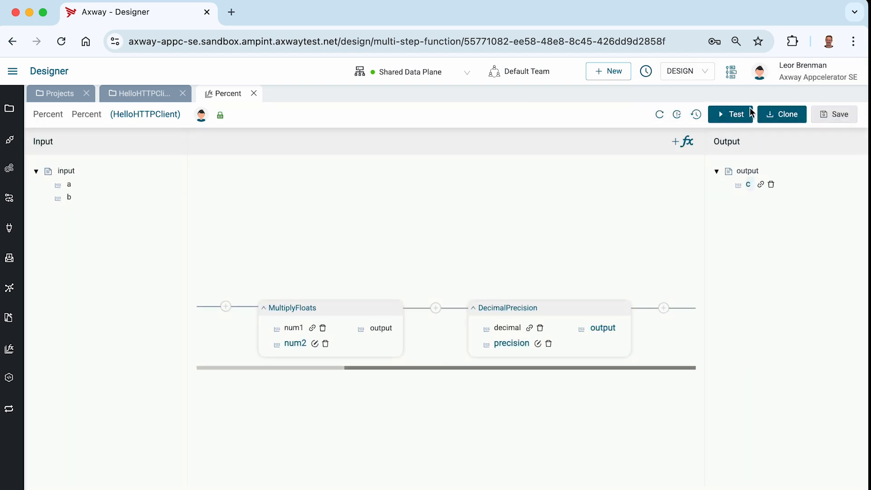
Step: Test the Percent function with a set to 5 and b set to 10
click(731, 116)
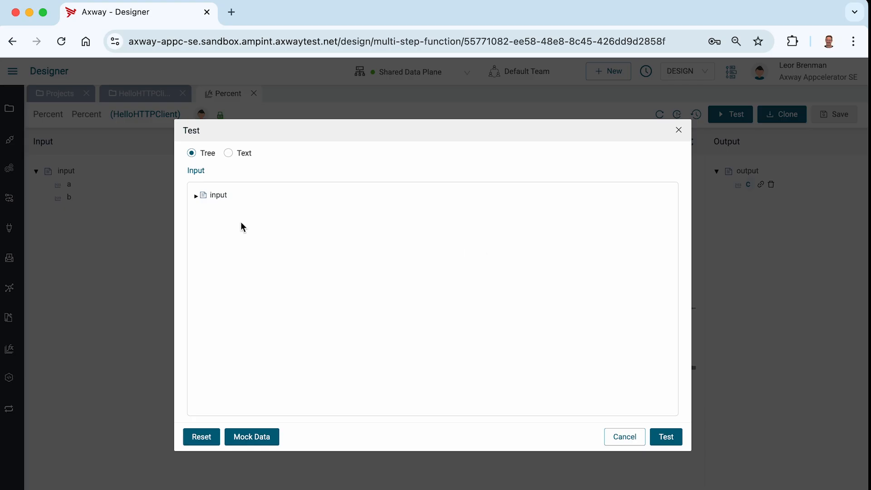
click(195, 196)
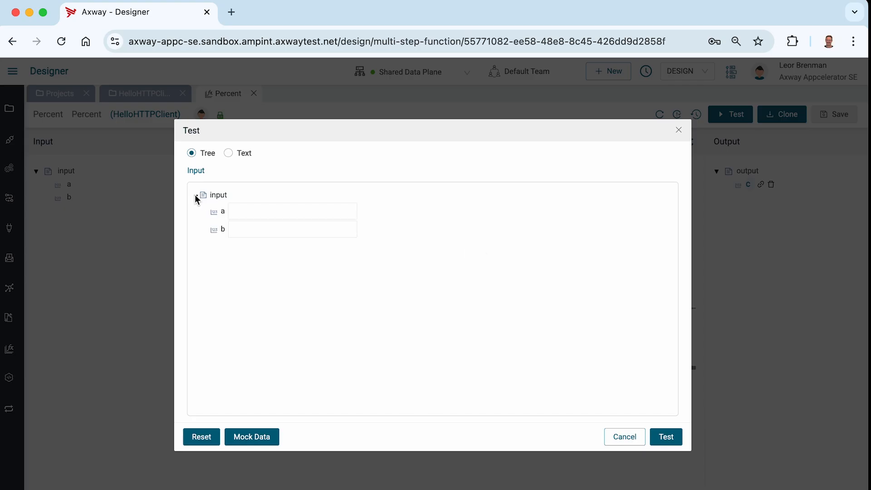
click(249, 212)
text(5)
click(244, 235)
click(671, 436)
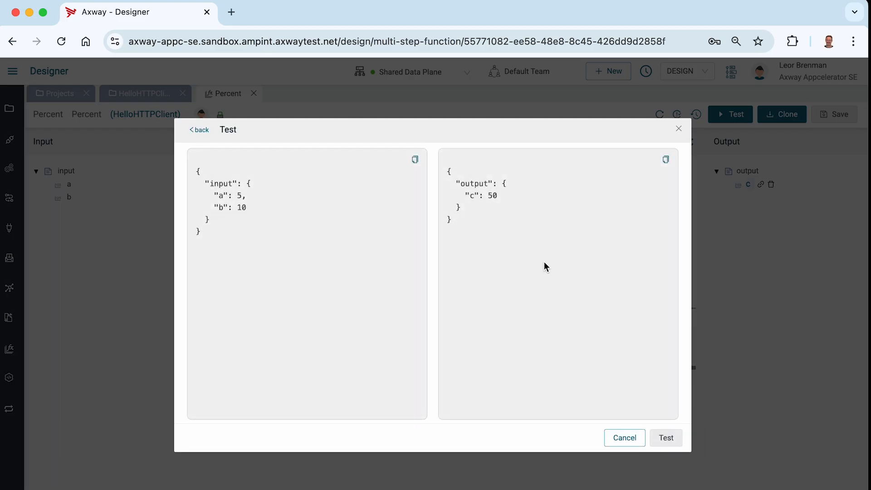
Step: Return to the test inputs, rerun the test with b set to 11, and close the test dialog
click(201, 131)
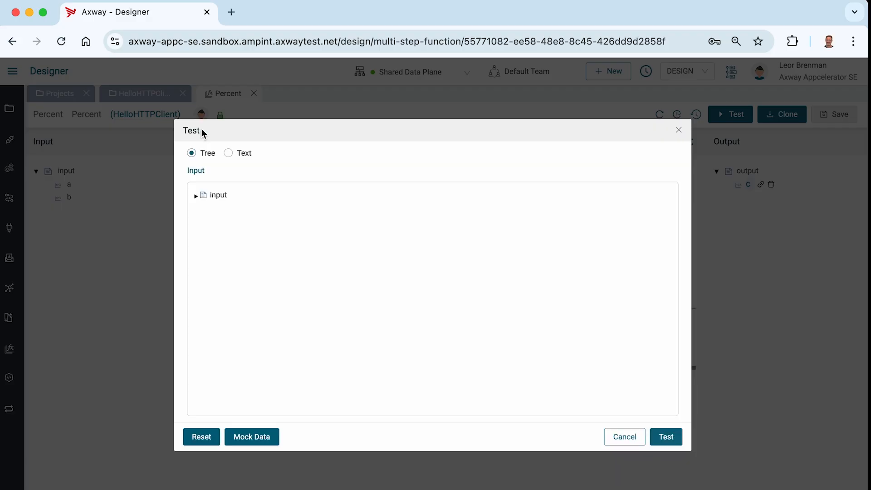
click(196, 196)
click(258, 228)
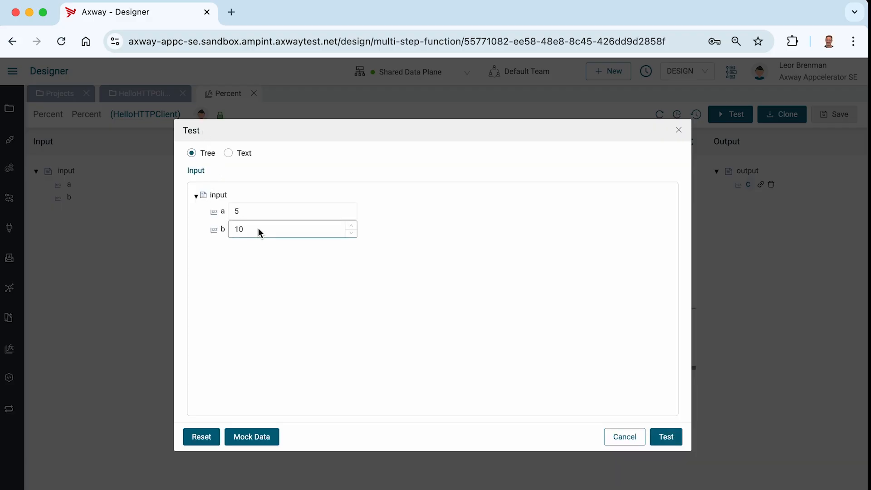
key(BackSpace)
text(1)
click(667, 438)
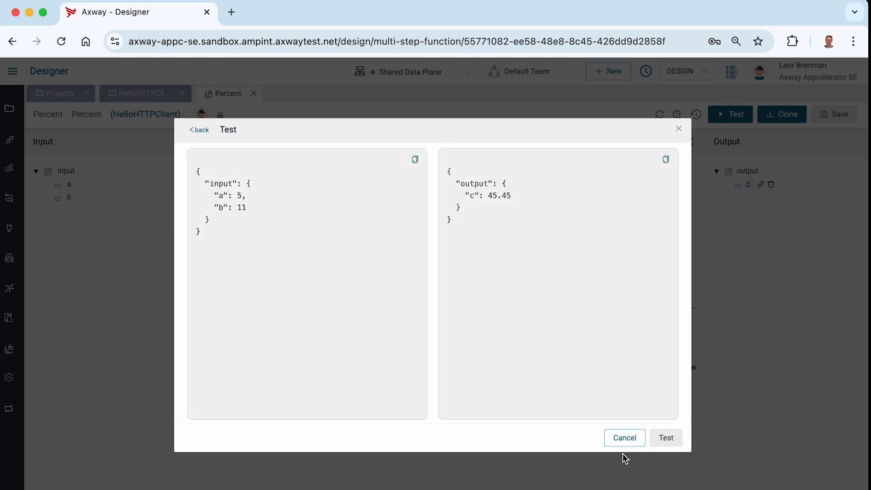
click(624, 440)
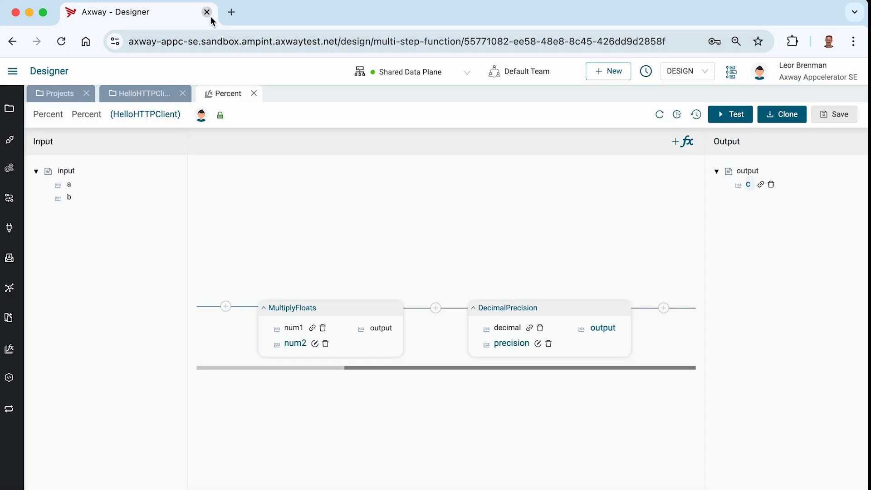
Step: In the HelloHTTPClient project, create an integration with Hello MSF as both its name and description
click(9, 108)
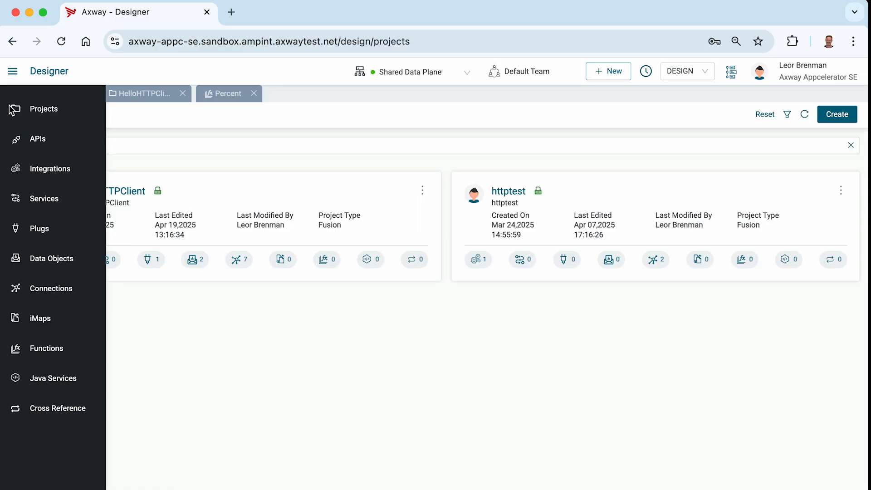
click(123, 192)
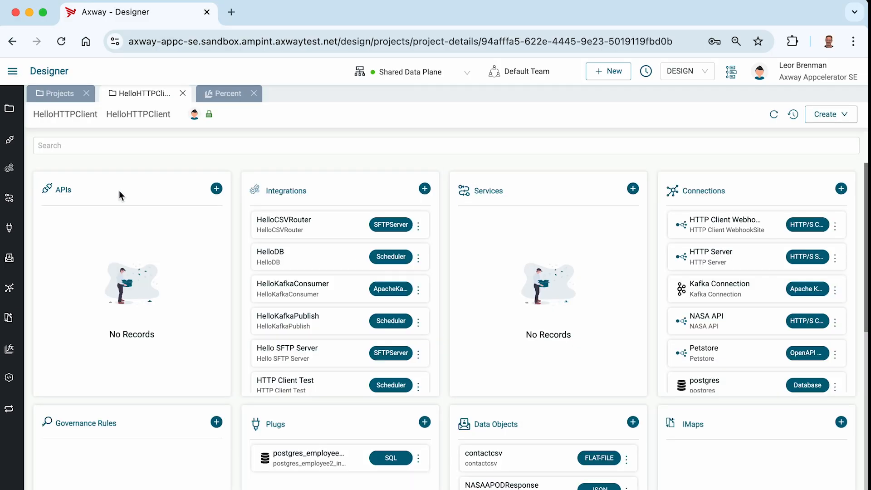
click(425, 189)
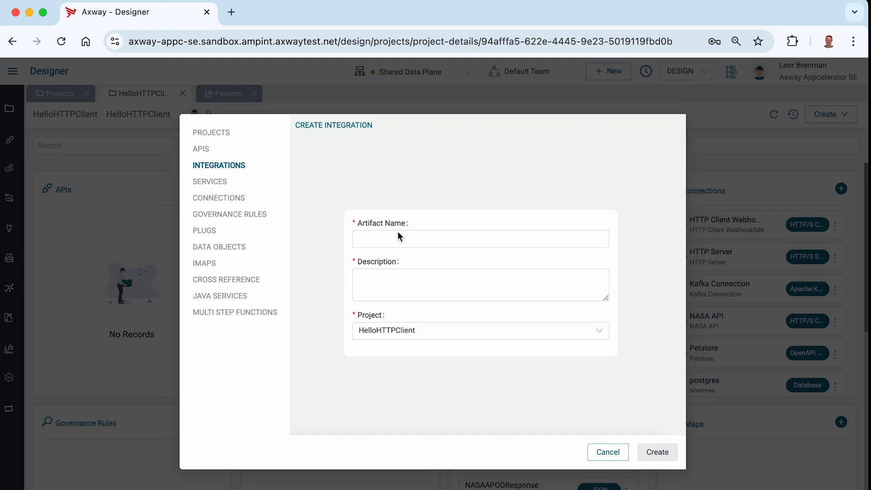
click(396, 243)
text(Hell)
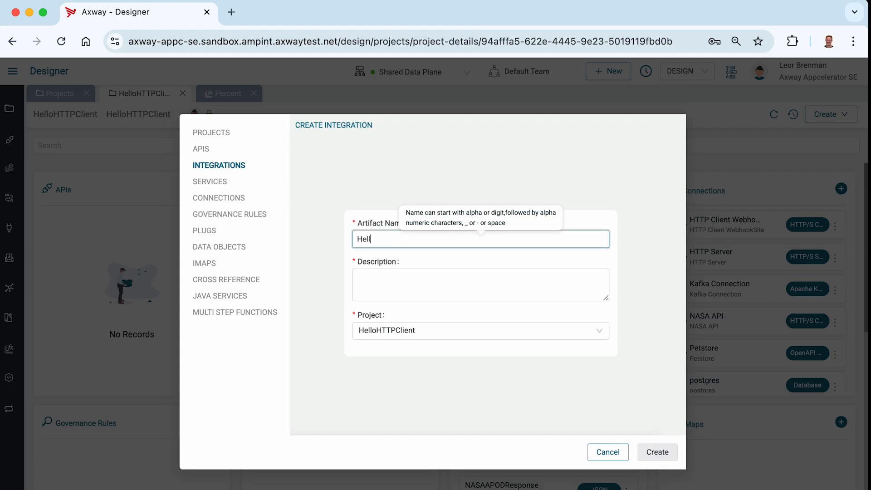
text(o MSF)
key(super+a)
key(super+c)
key(Tab)
key(super+v)
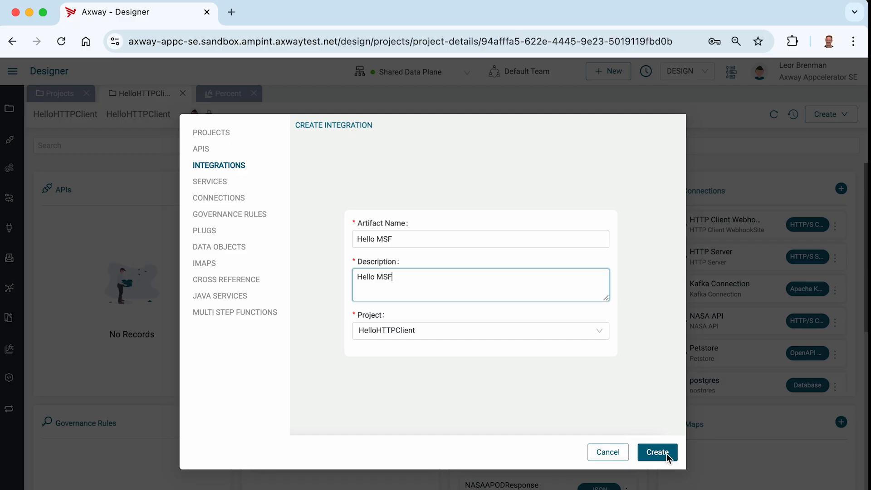
click(666, 453)
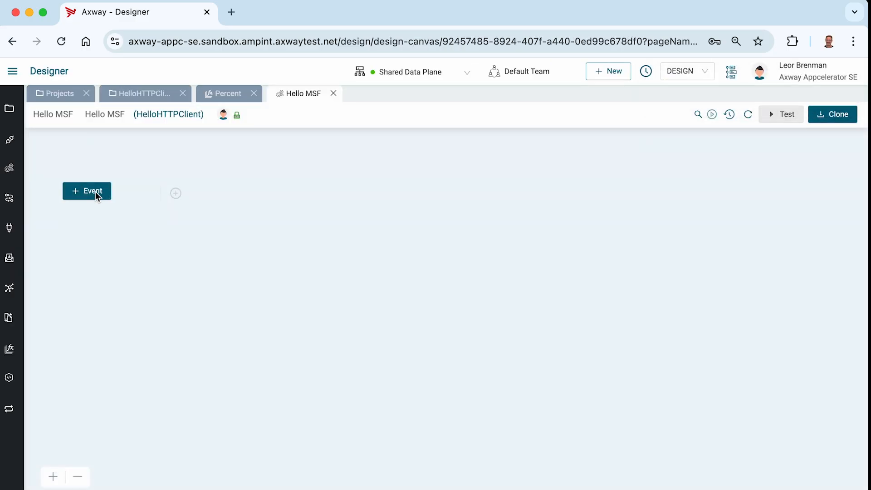
Step: Add a Scheduler event to the integration and save it with a simple interval of 60 seconds
click(94, 192)
click(715, 157)
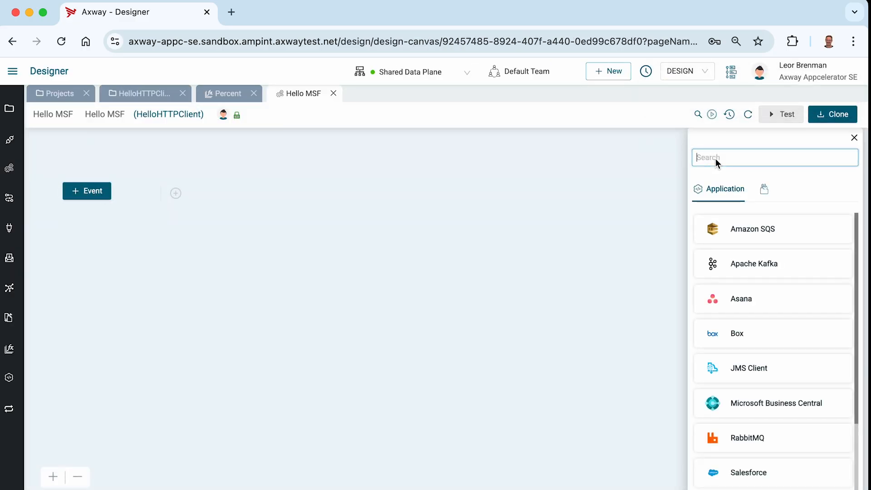
text(sched)
click(737, 229)
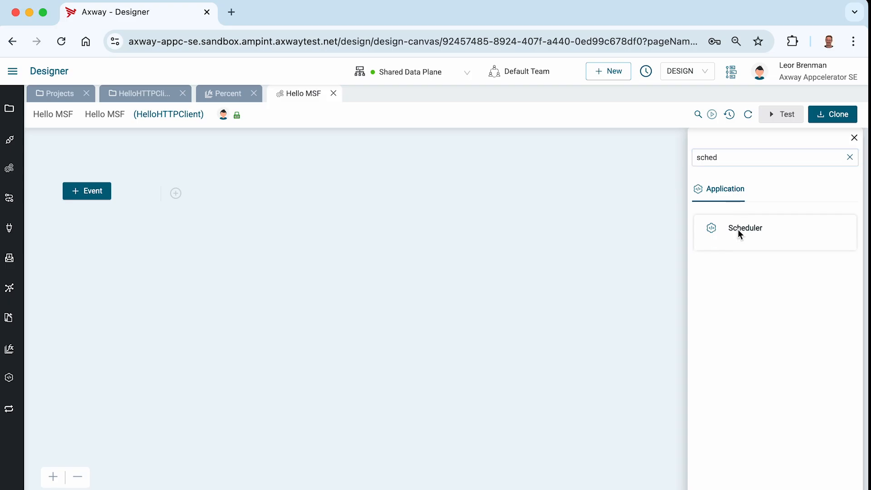
click(741, 254)
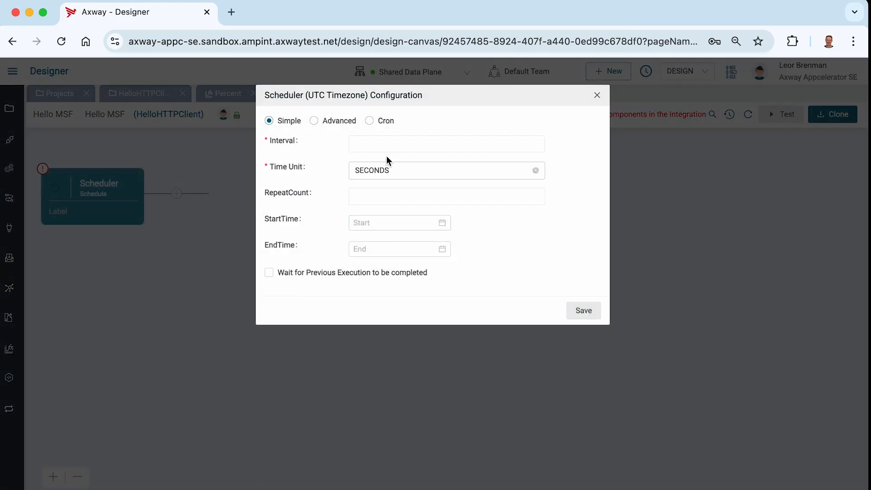
click(383, 148)
text(10)
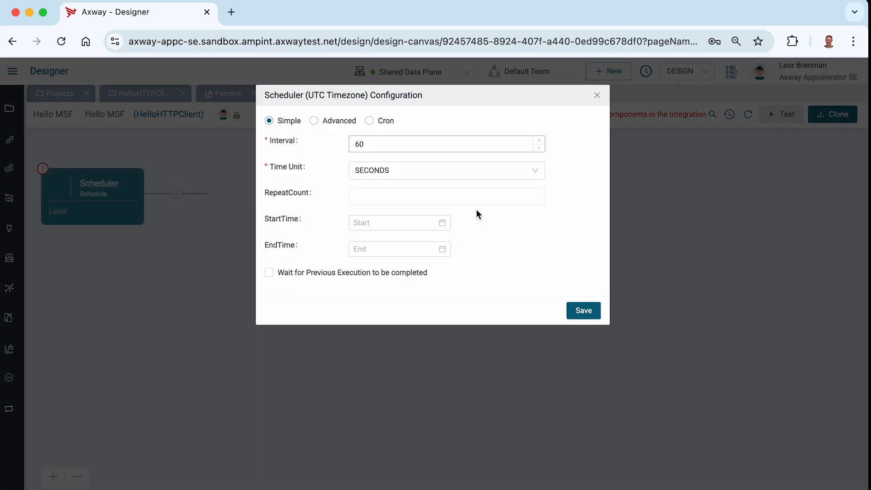
click(582, 312)
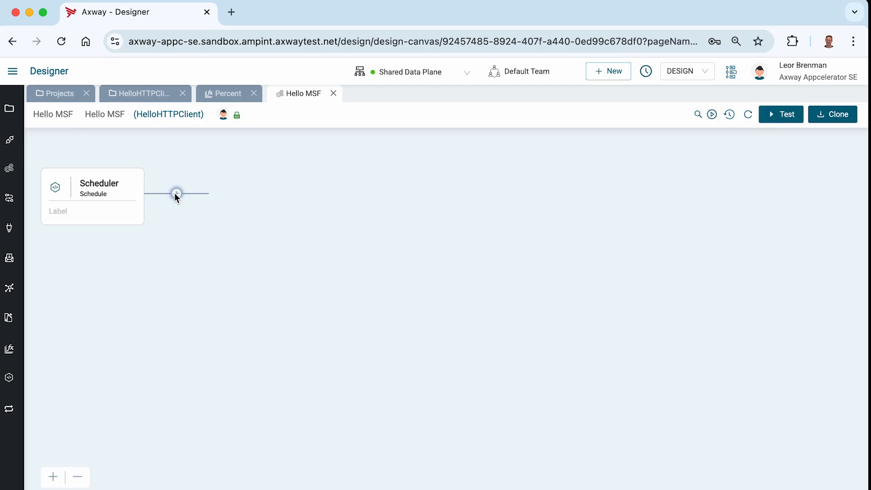
Step: Search the components for "map" and add a Map component after the Scheduler
click(176, 194)
click(719, 158)
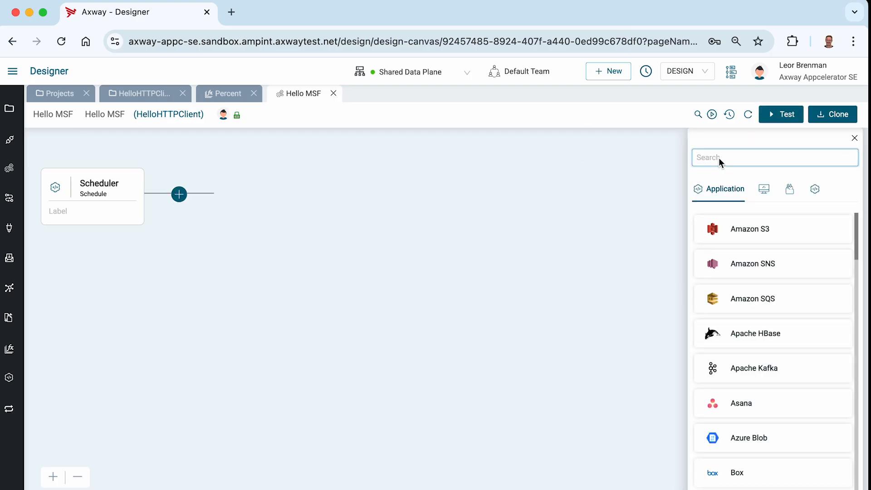
text(map)
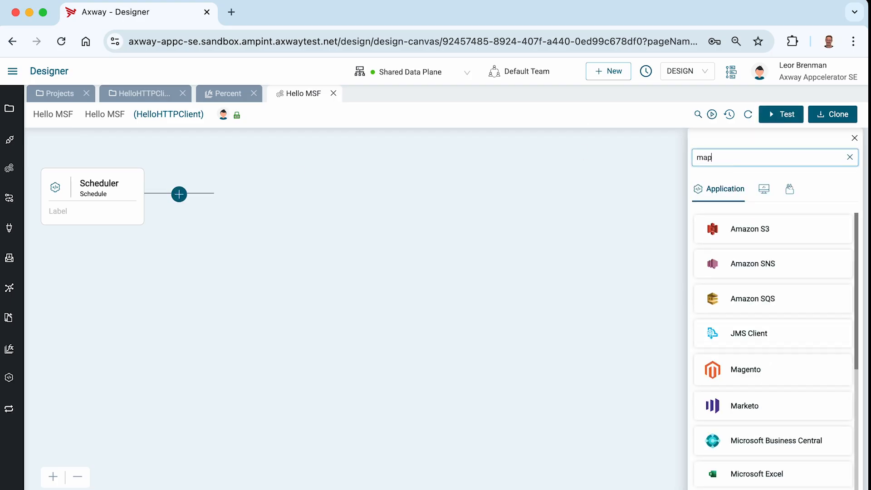
click(739, 263)
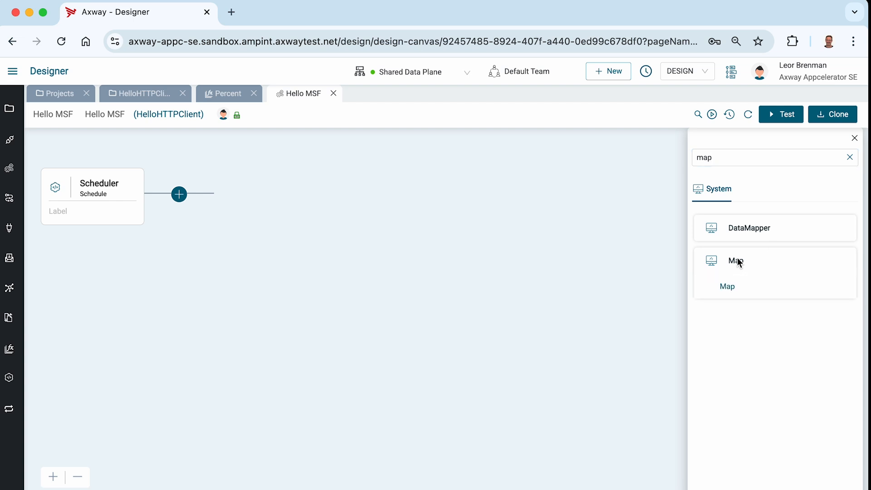
click(729, 288)
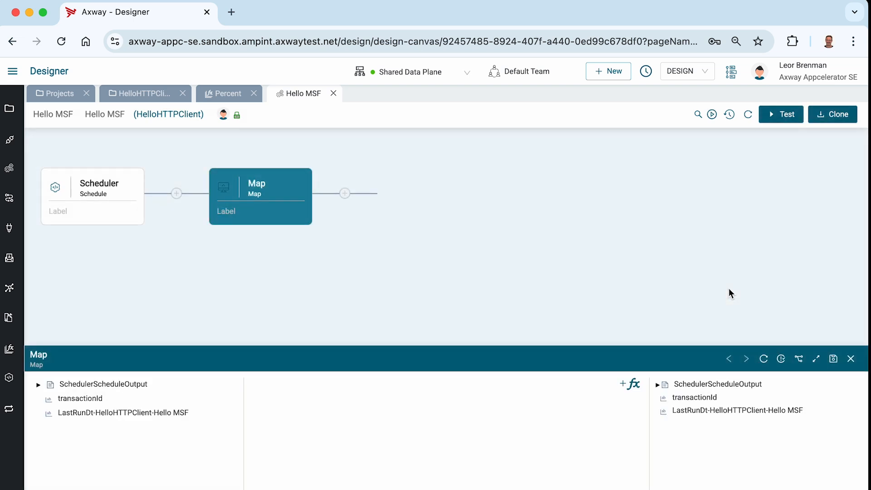
Step: Expand the Map editor and add the multi-step function Percent (HelloHTTPClient) to it
click(817, 360)
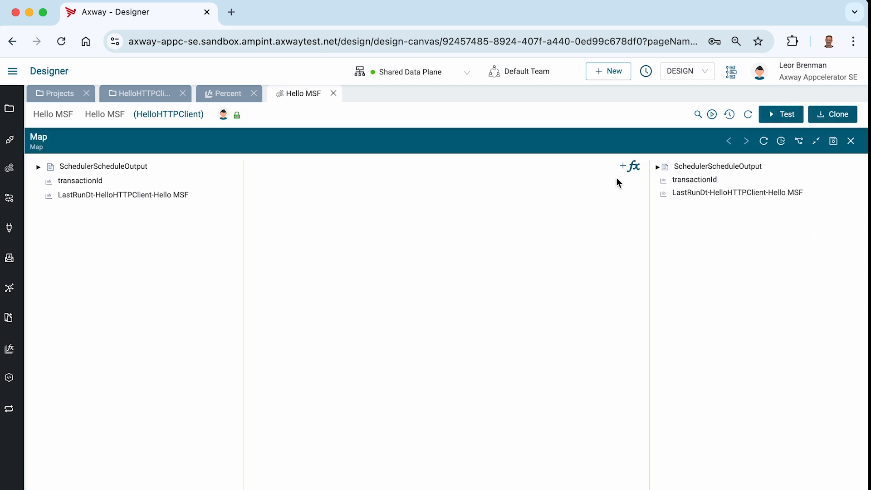
click(628, 166)
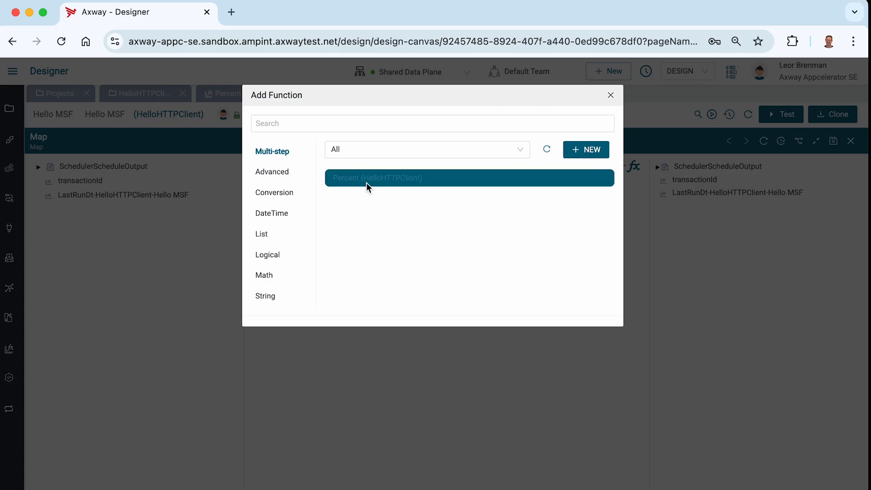
click(352, 182)
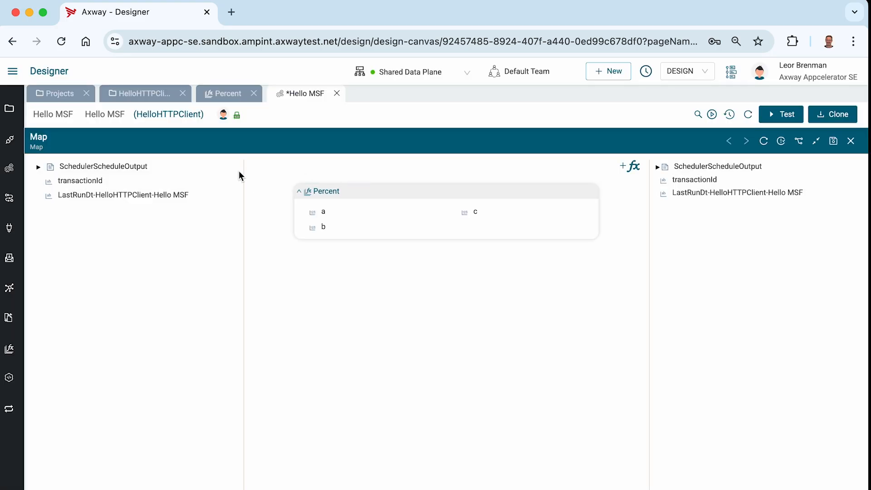
Step: Set input a of the Percent function to the fixed value 5 and save it
right_click(326, 217)
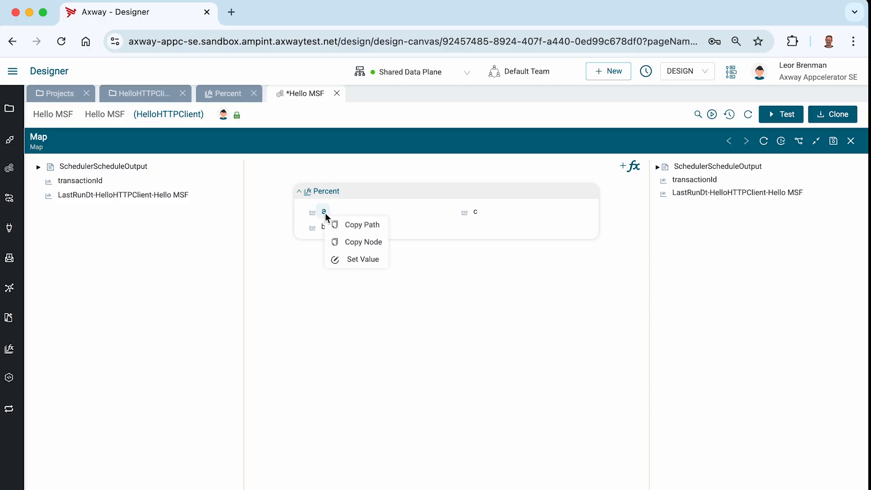
click(344, 261)
text(5)
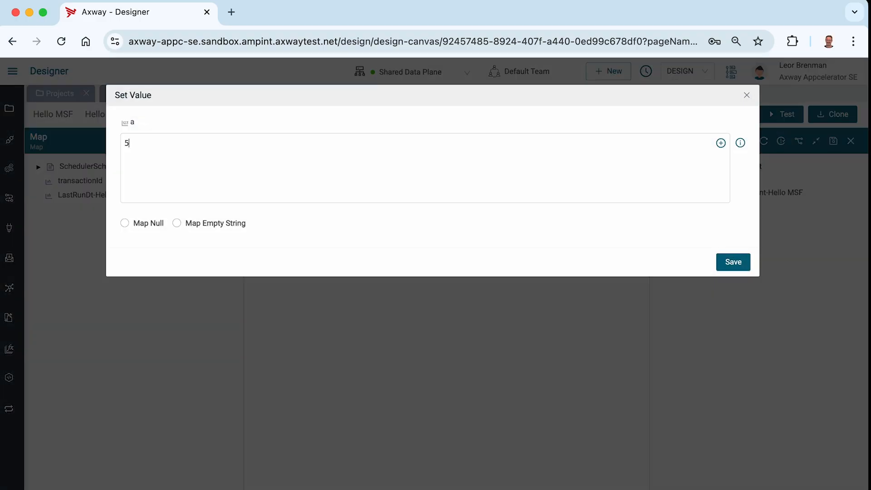
click(733, 263)
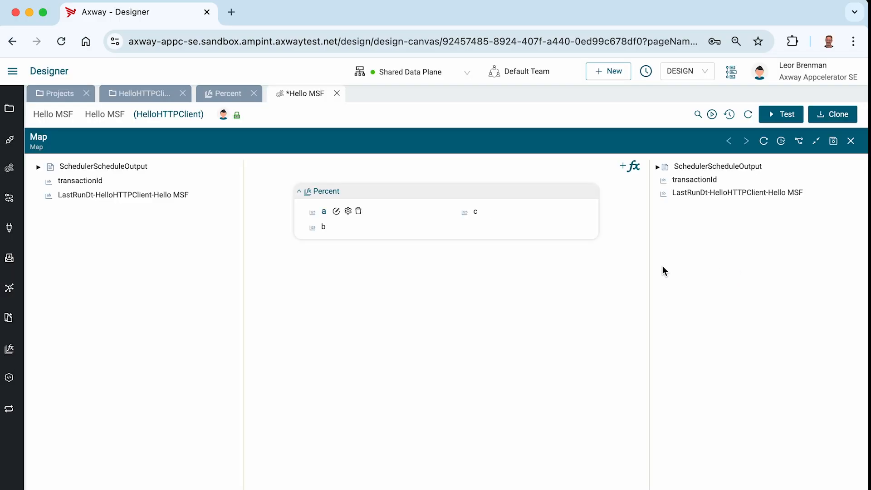
Step: Set input b of the Percent function to the fixed value 11 and save it
right_click(326, 231)
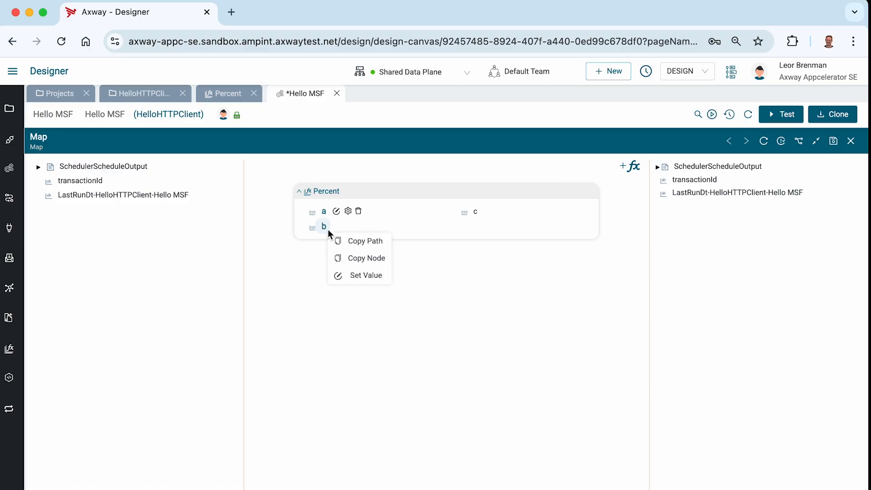
click(348, 275)
text(15)
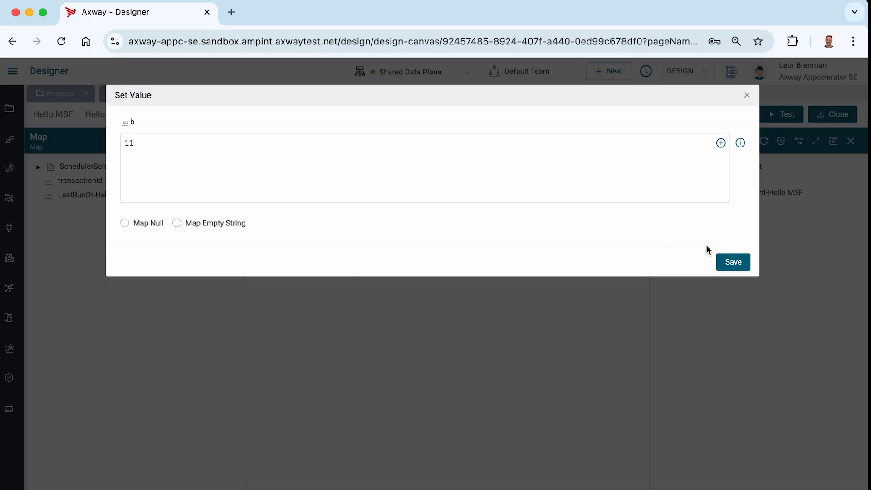
click(731, 263)
Step: Add a Number variable named result to the output side of the Map
right_click(705, 229)
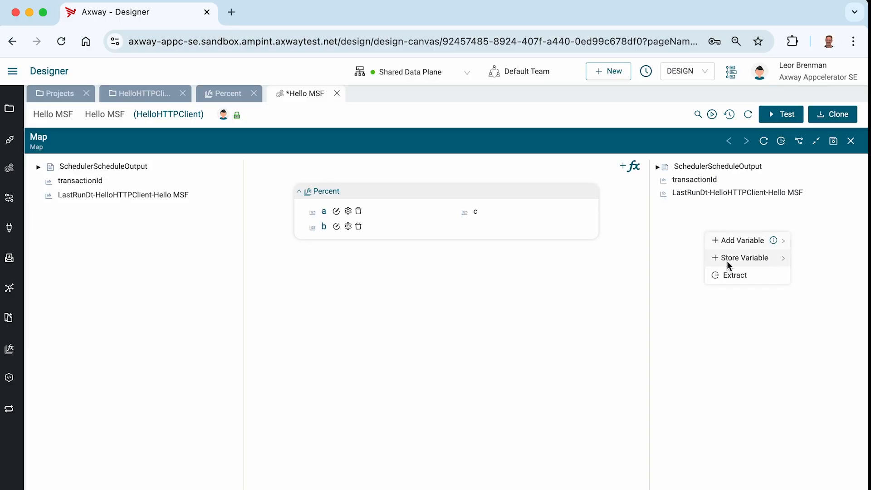
mouse_move(727, 262)
mouse_move(726, 243)
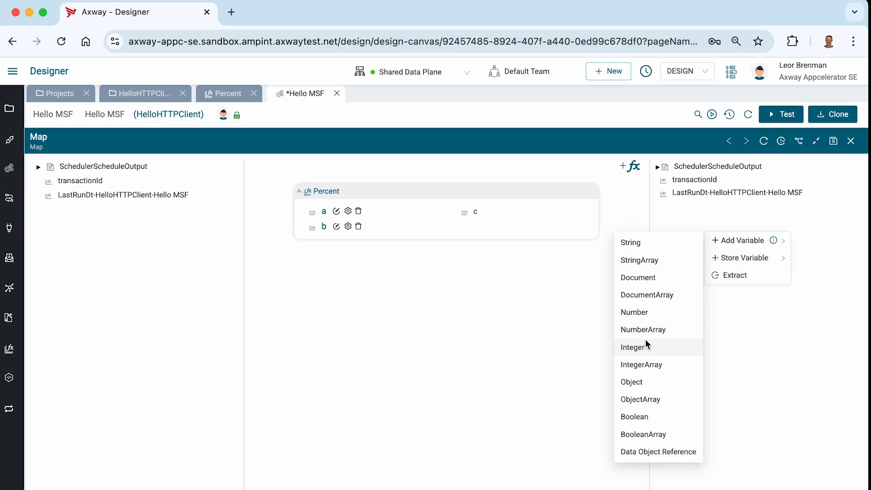
click(646, 312)
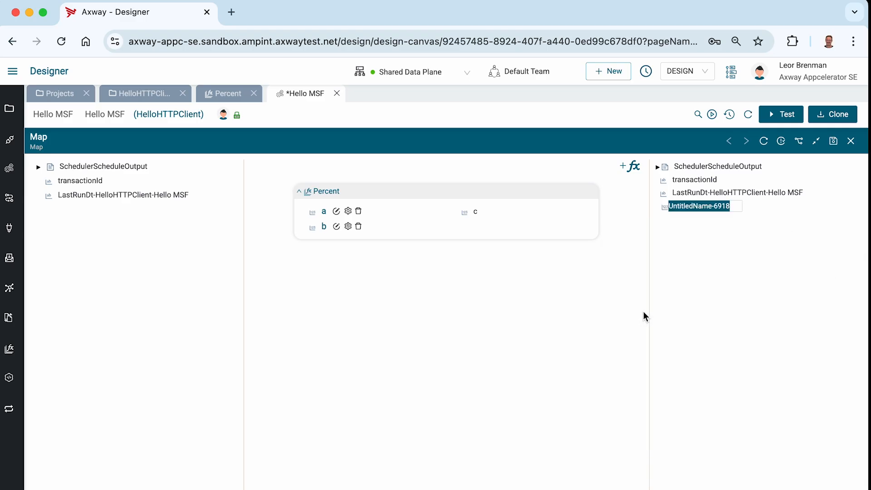
text(result)
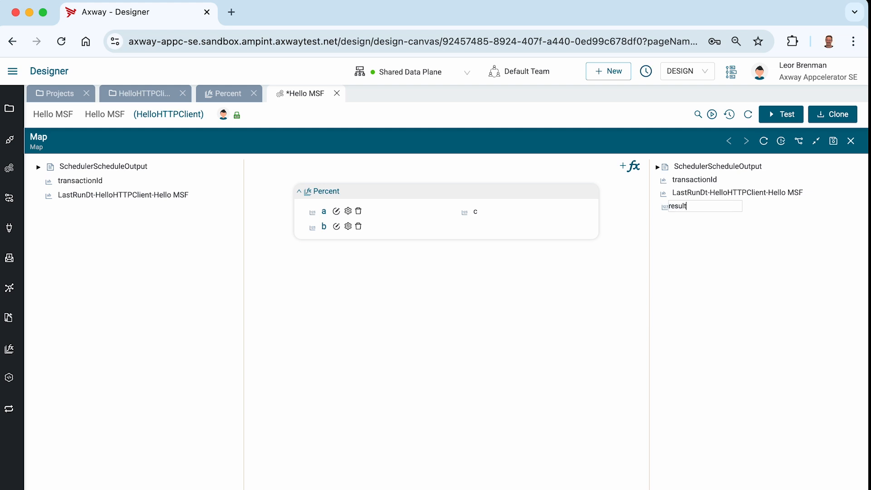
key(Return)
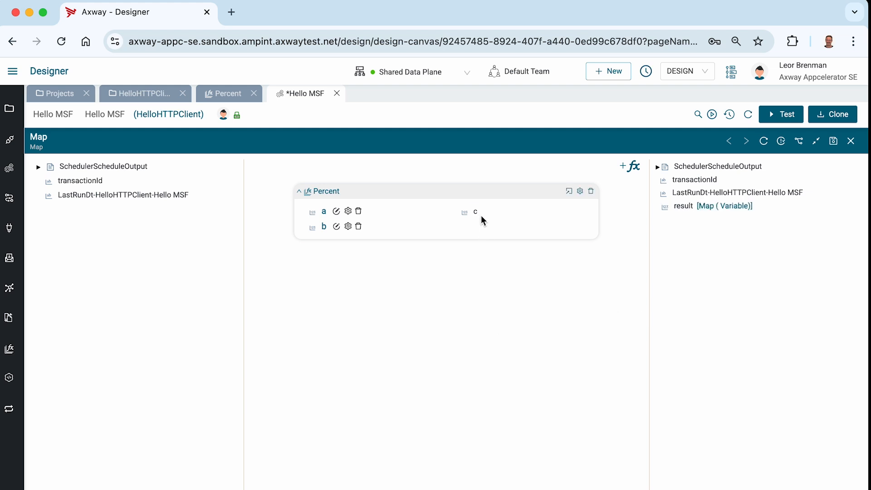
Step: Map output c of the Percent function to the result variable, then save and close the Map editor
drag(477, 212, 685, 207)
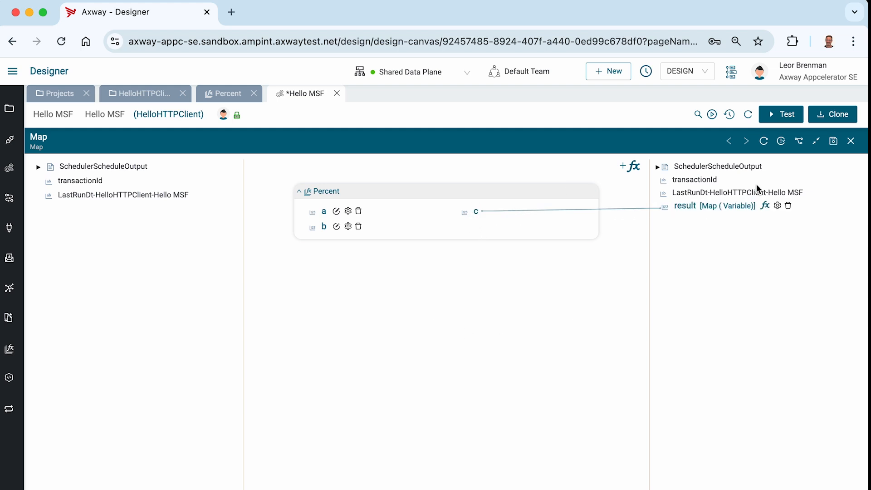
click(834, 142)
click(851, 141)
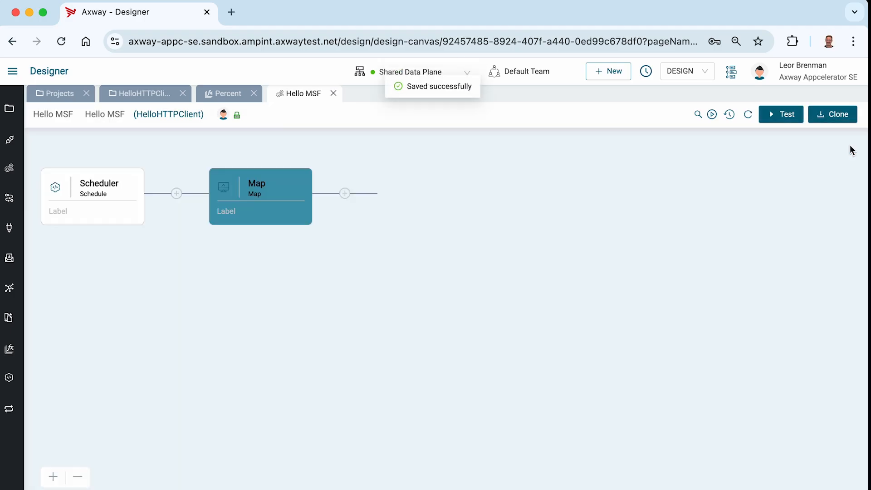
Step: Run a test of the Hello MSF integration and open the Map step's input and output data in the monitor
click(787, 115)
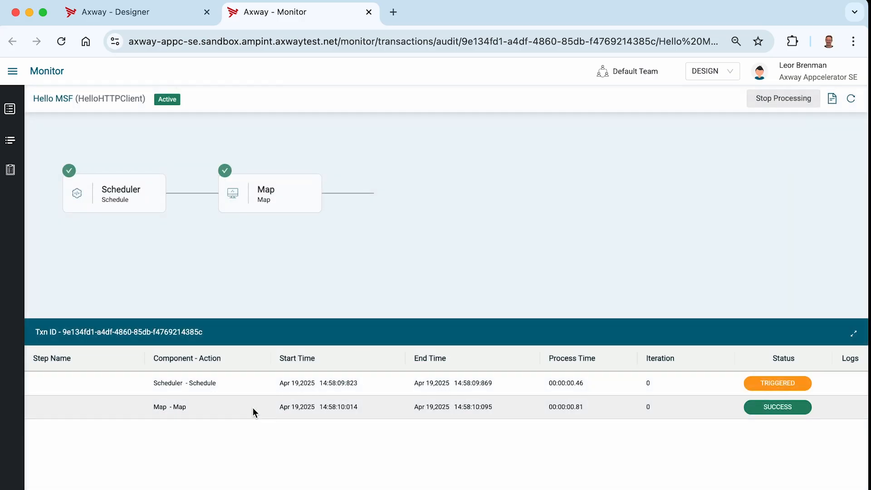
click(252, 407)
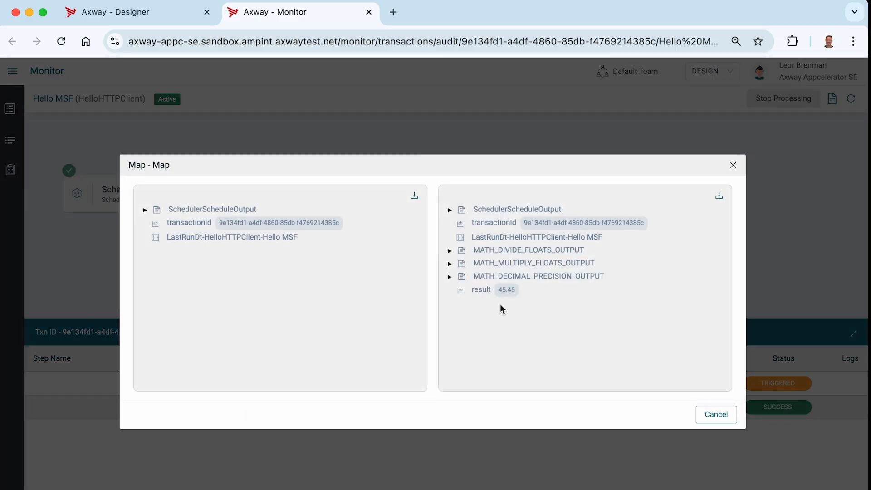